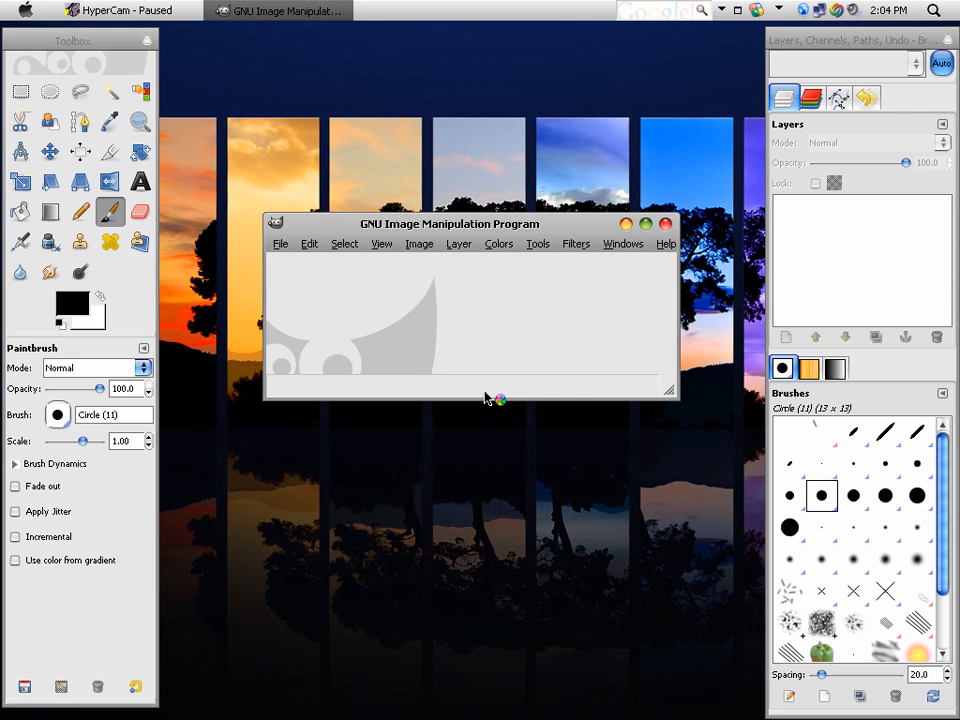
Step: Create a new 640x400 px image with the default settings
drag(467, 227, 452, 212)
click(261, 228)
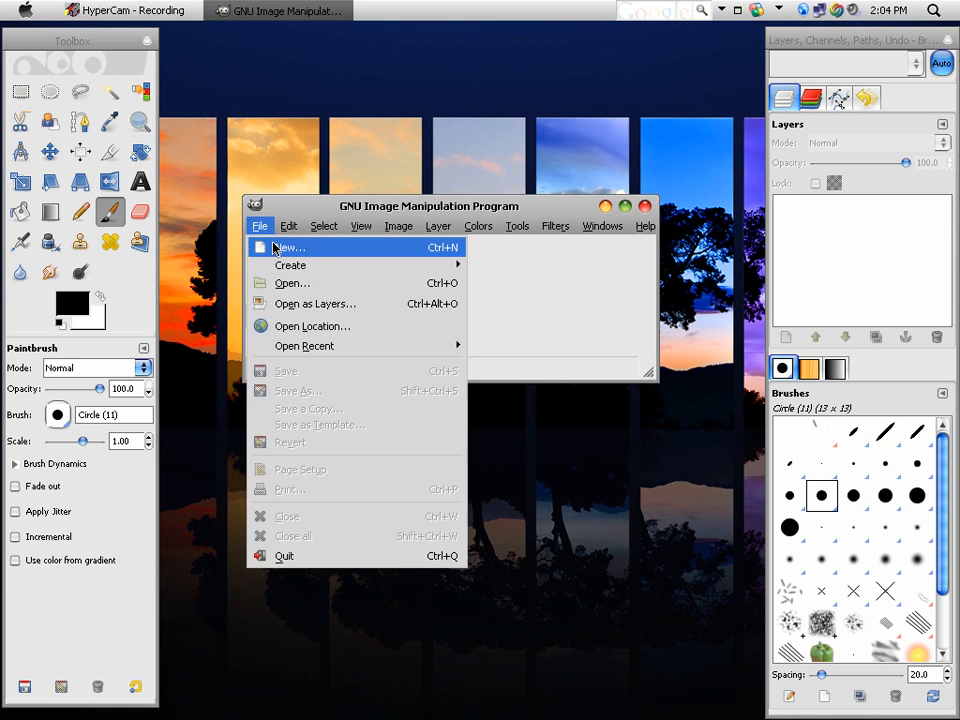
click(276, 246)
click(493, 393)
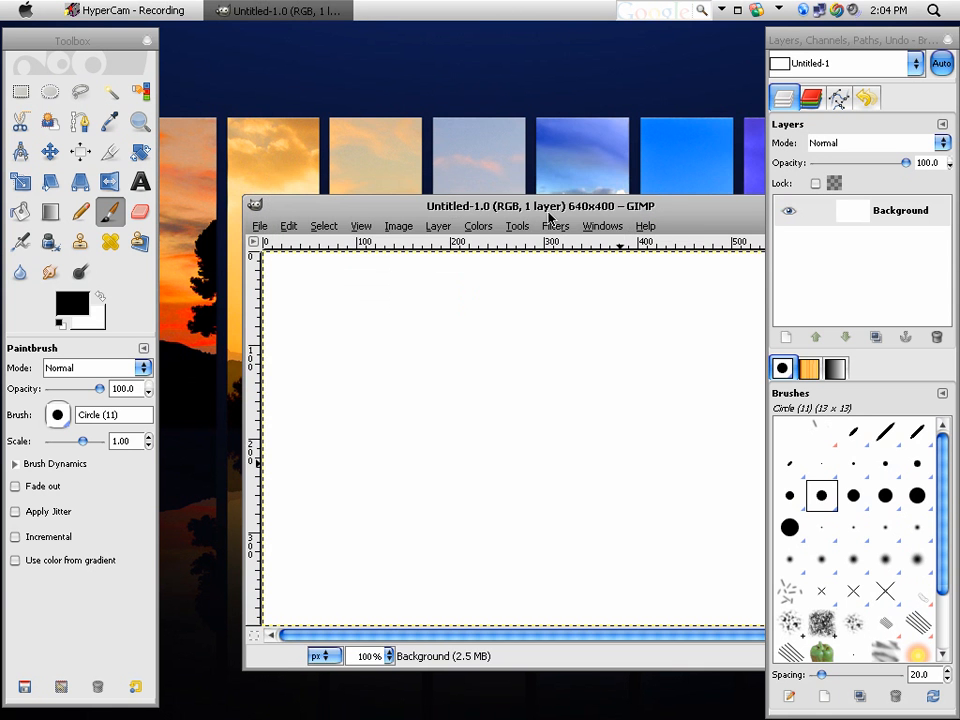
drag(548, 217, 459, 173)
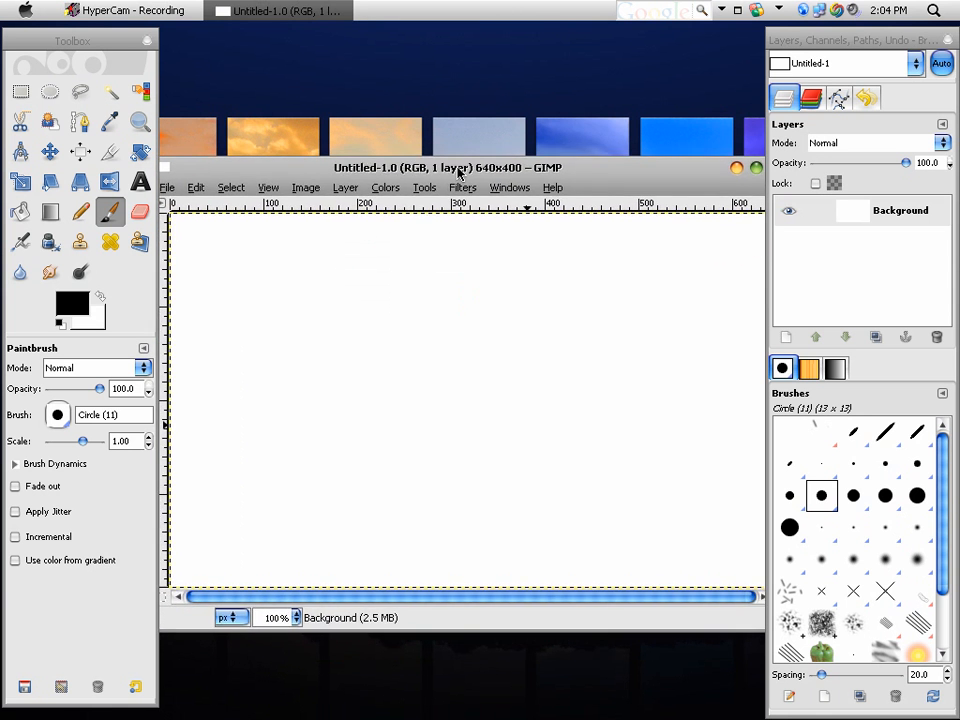
Step: Set the foreground color to dark gray 363636 and the background color to black
click(72, 303)
drag(253, 317, 191, 454)
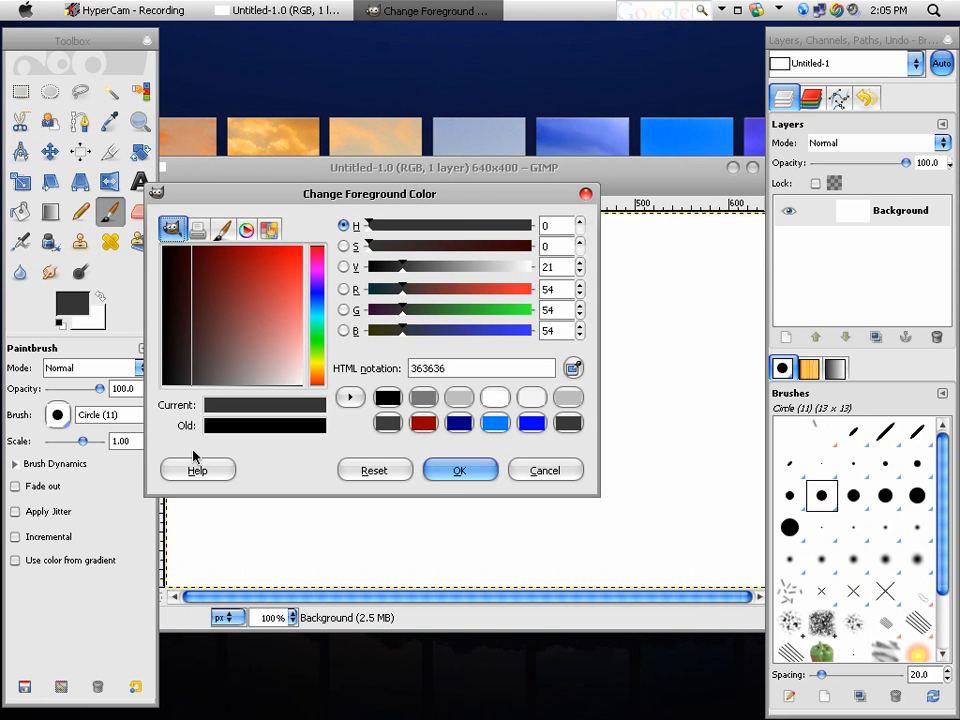
click(459, 470)
click(100, 322)
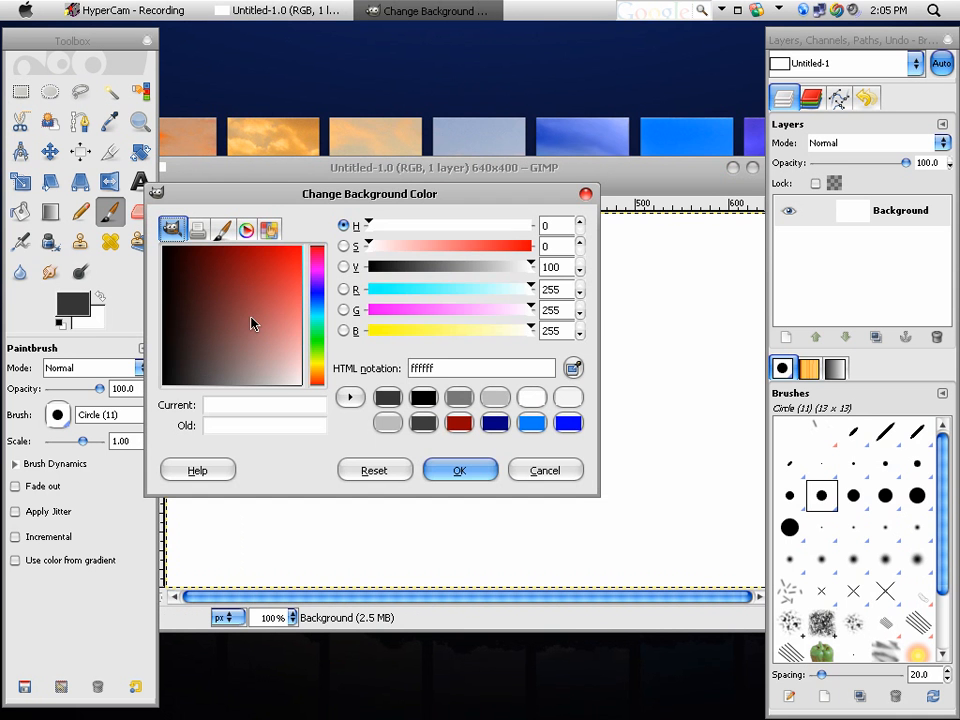
drag(251, 317, 93, 454)
click(459, 470)
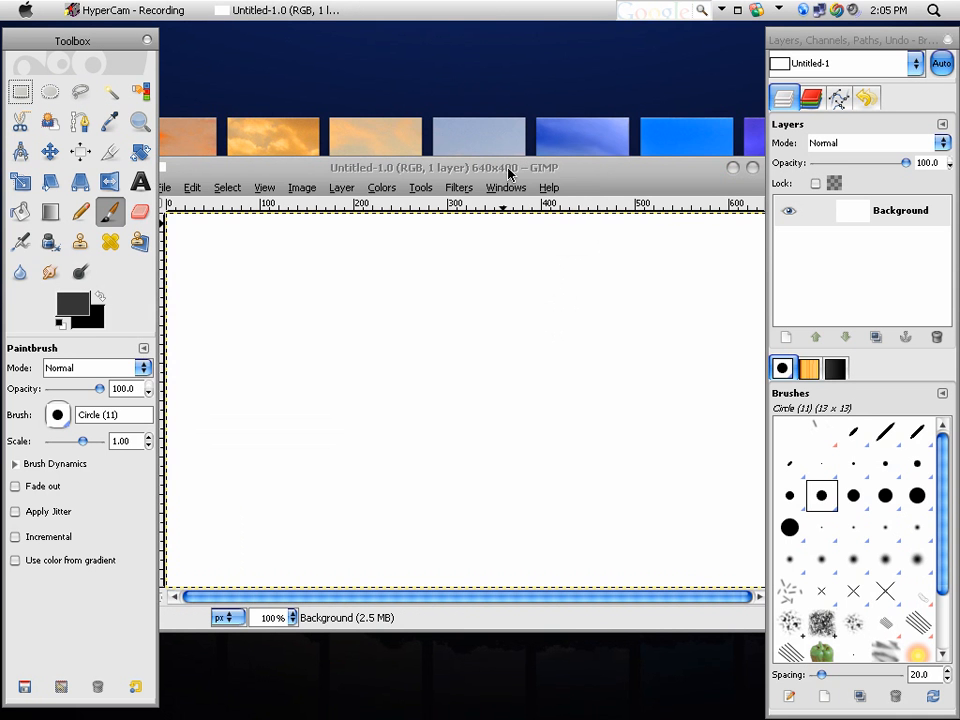
drag(508, 174, 515, 170)
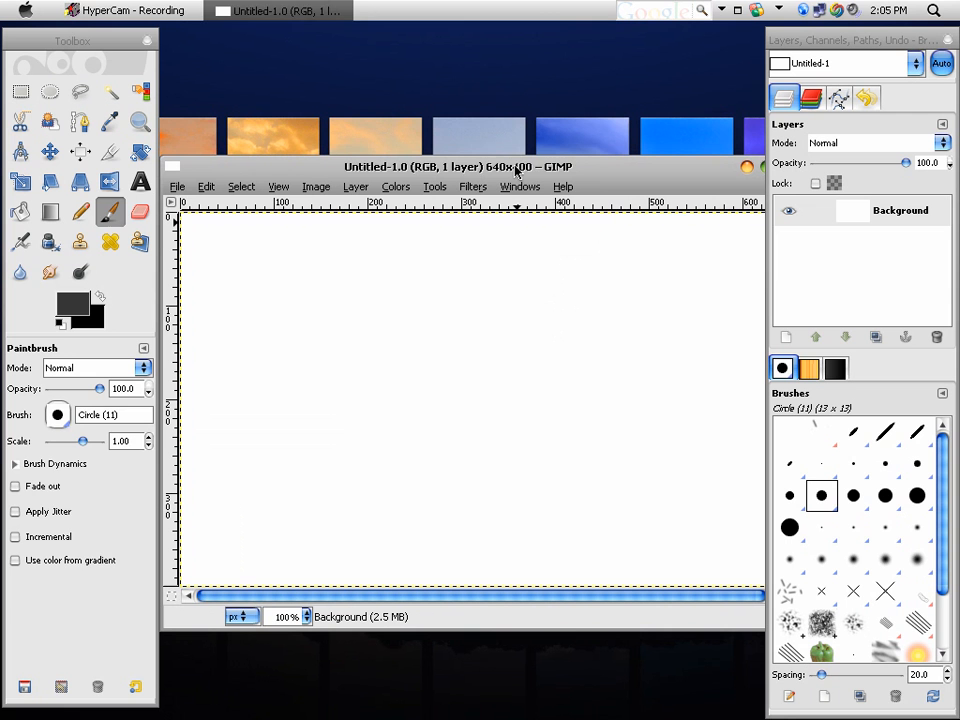
Step: Fill the Background layer with a radial Blend gradient running from near the canvas center to its upper-left corner
click(49, 211)
click(95, 465)
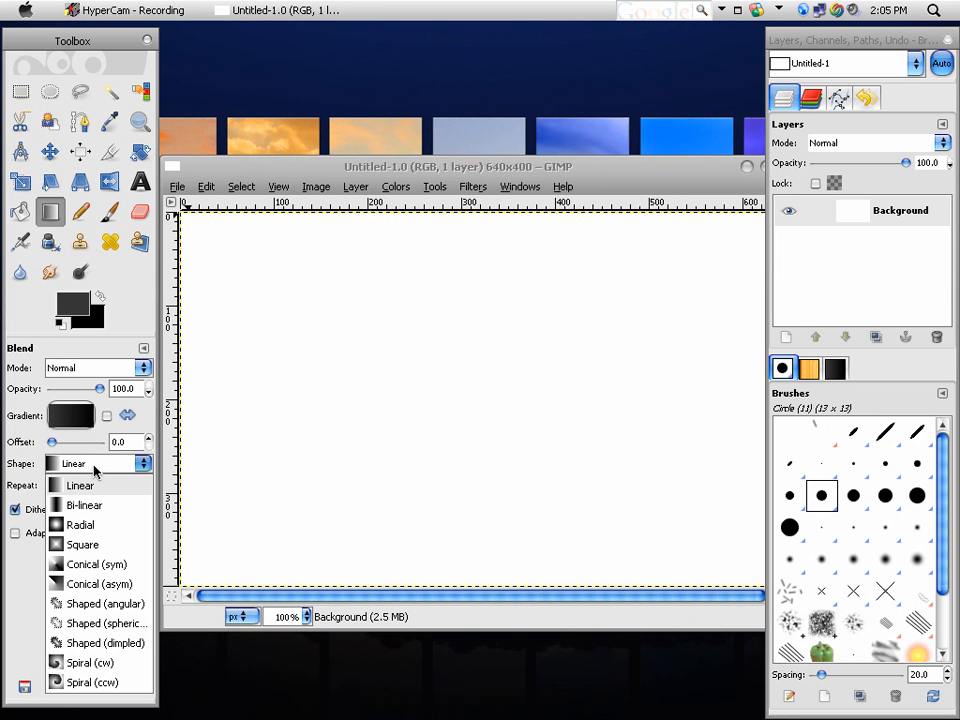
click(88, 526)
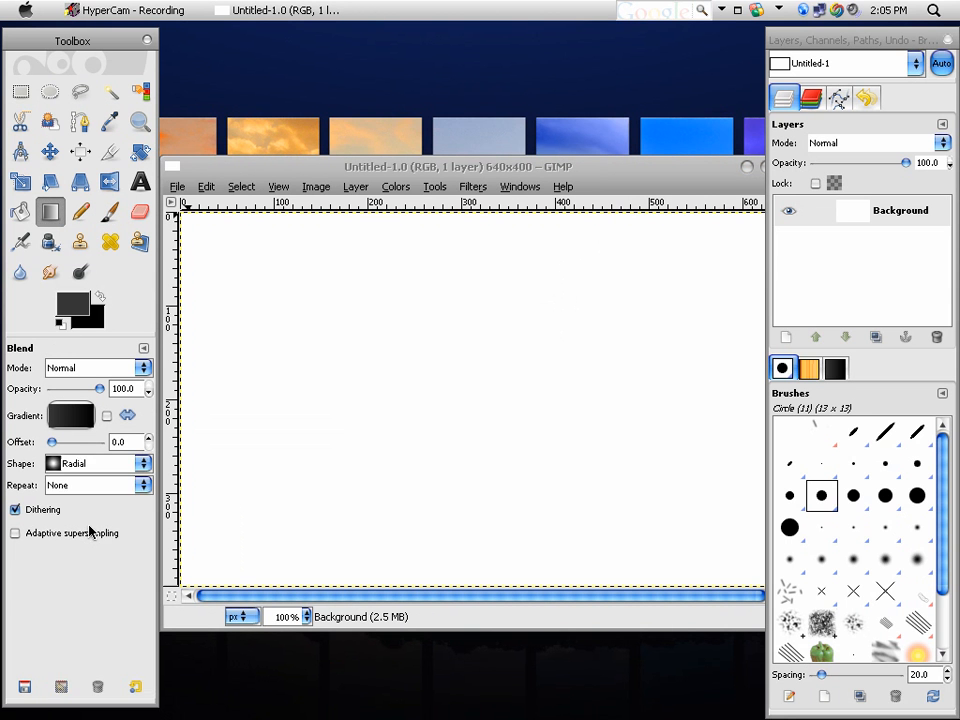
drag(527, 409, 202, 237)
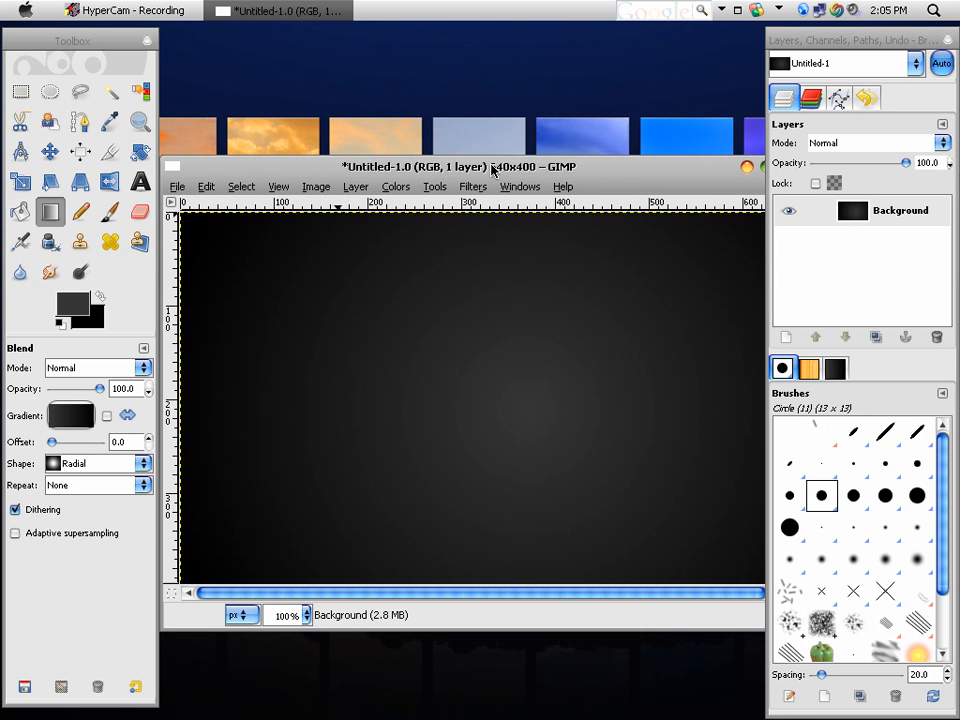
drag(493, 168, 477, 165)
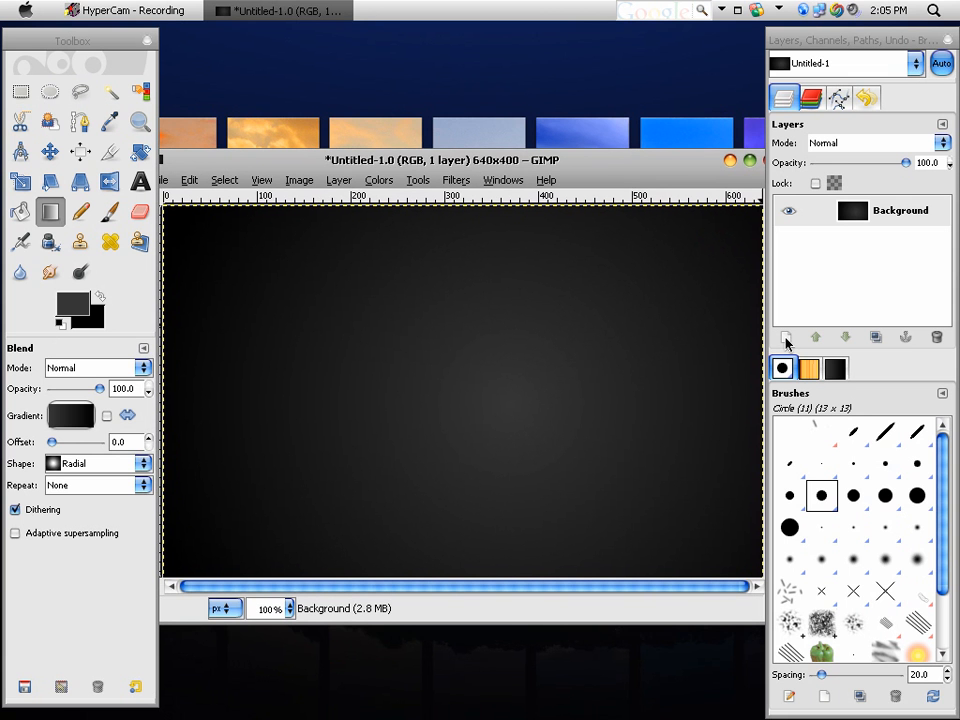
Step: Draw a text box about 574 × 154 px across the middle of the canvas and enter the text GimpWiz
click(140, 181)
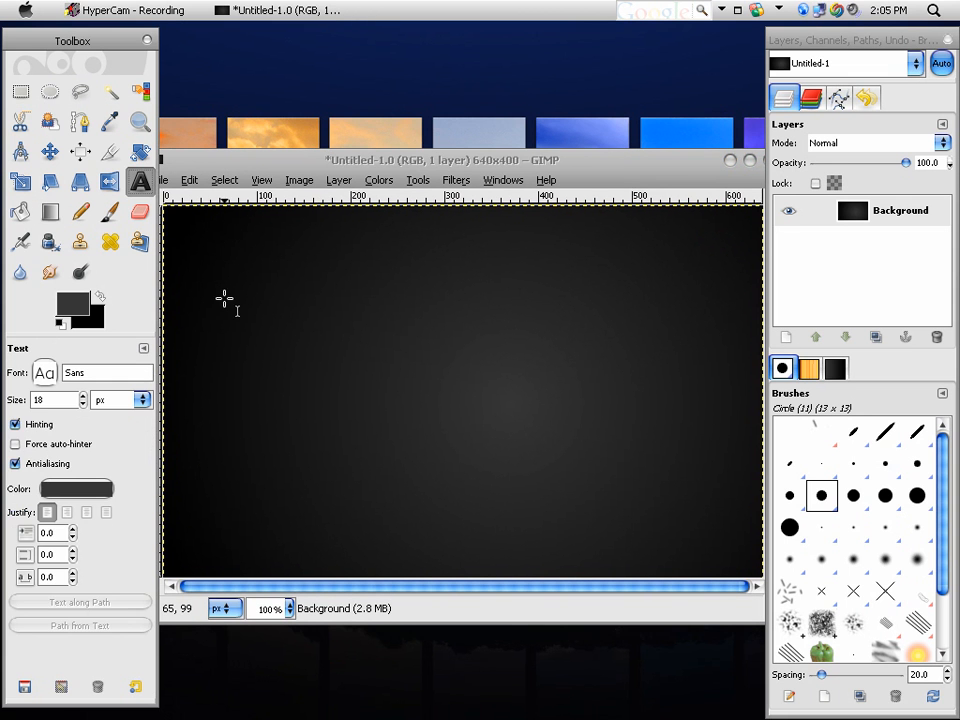
drag(198, 303, 732, 446)
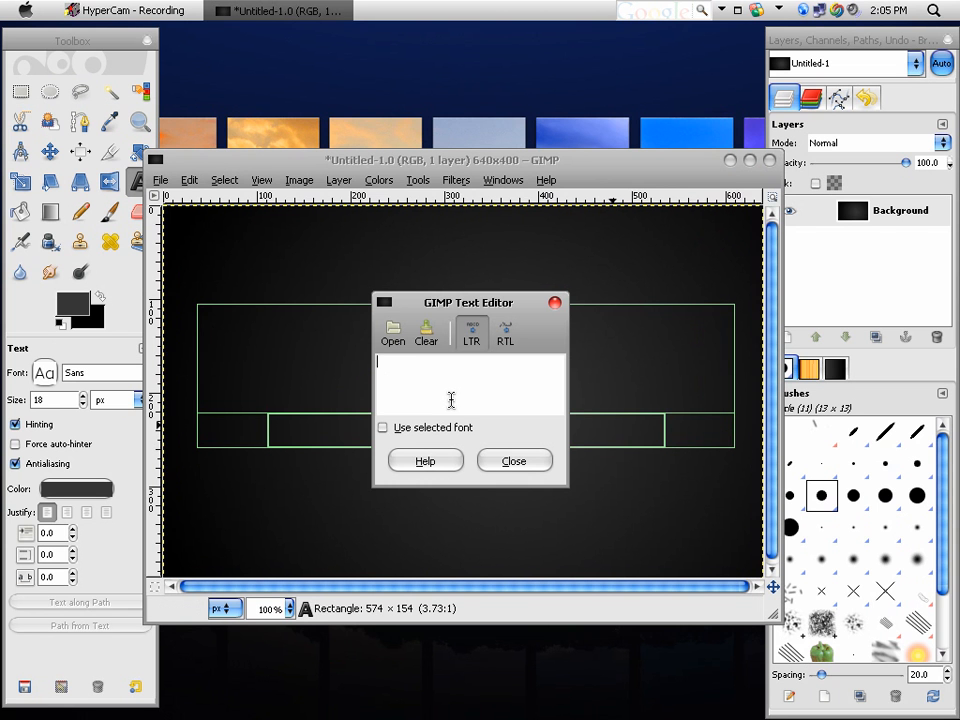
text(GimpWi)
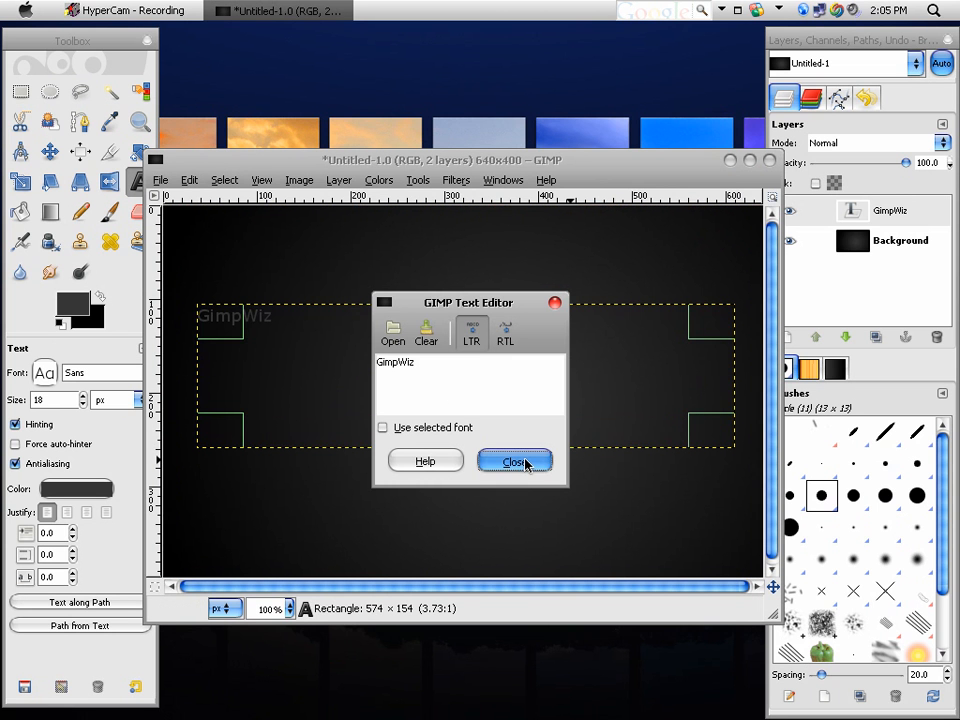
text(z)
drag(443, 367, 353, 360)
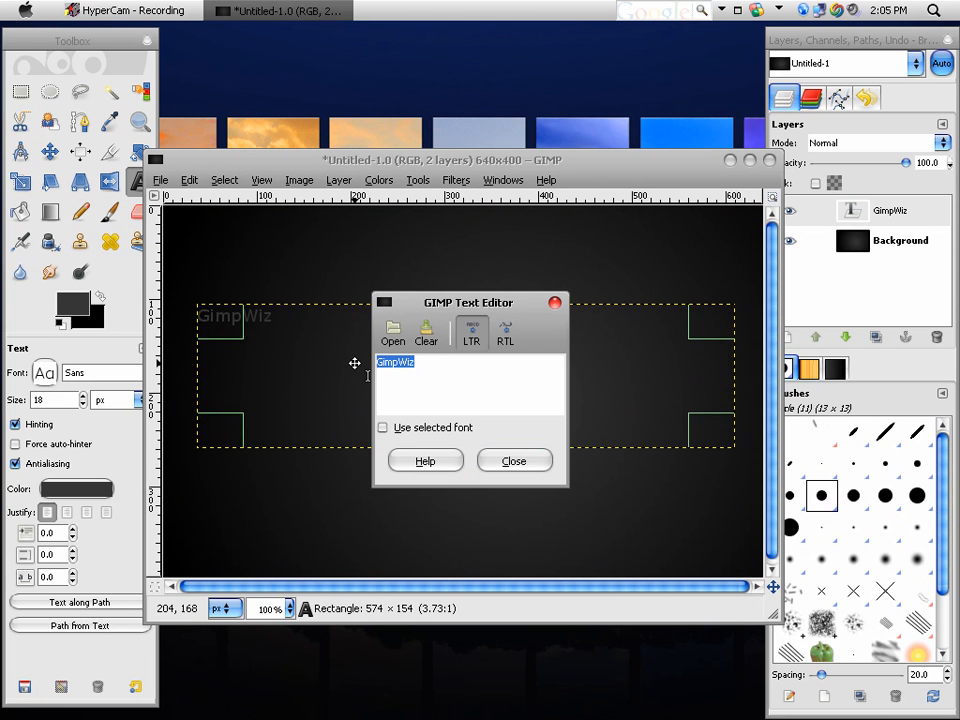
click(507, 463)
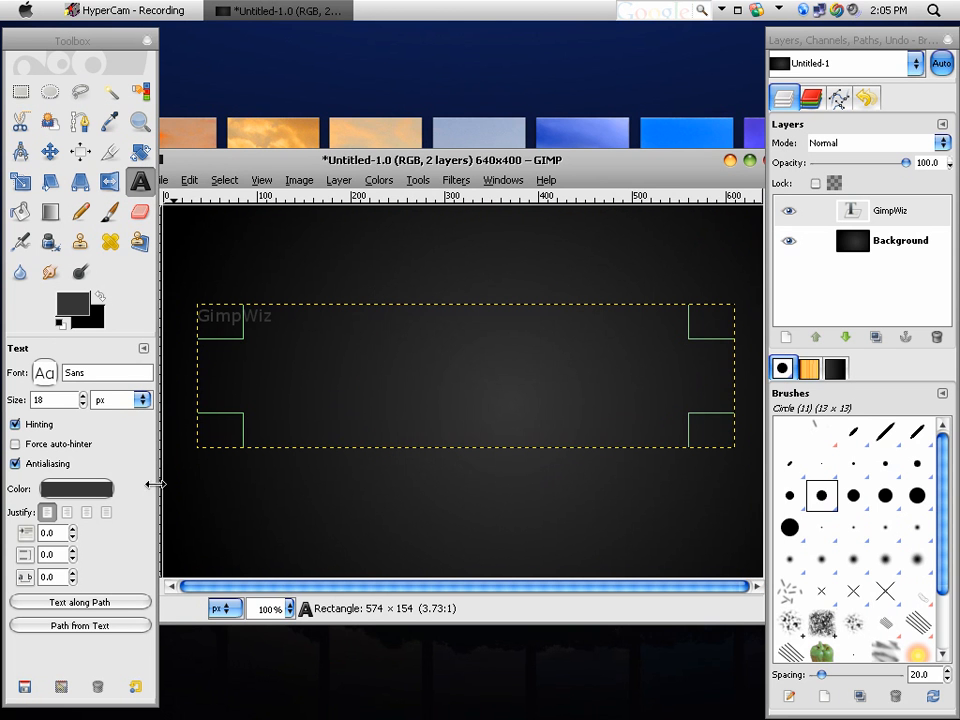
Step: Center the GimpWiz text in its box, set its size to 76 px and color it white
click(87, 512)
click(83, 396)
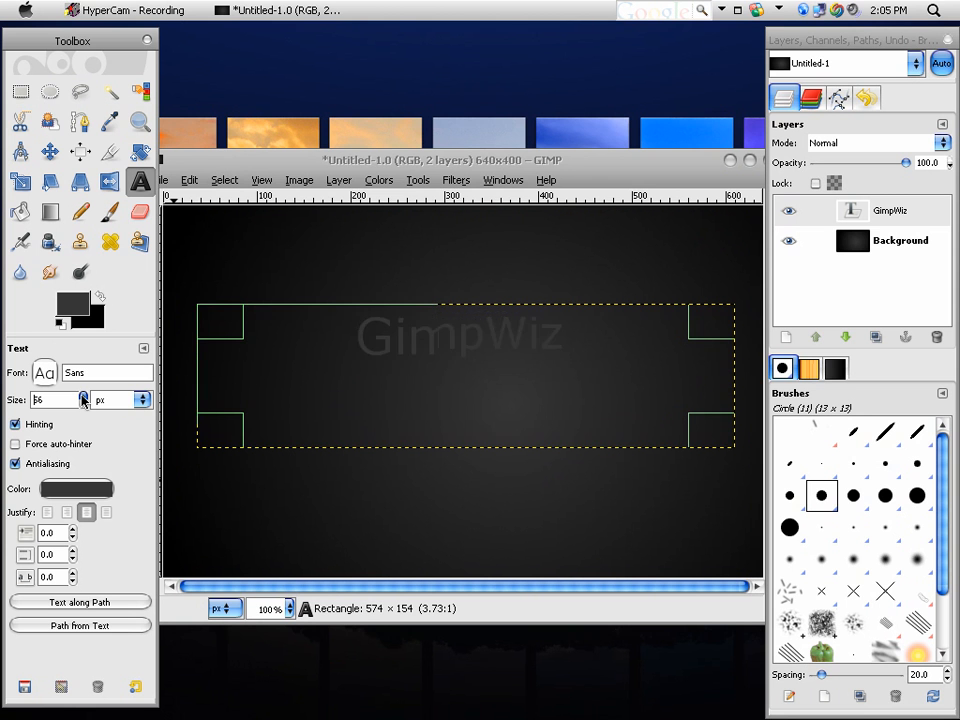
click(84, 399)
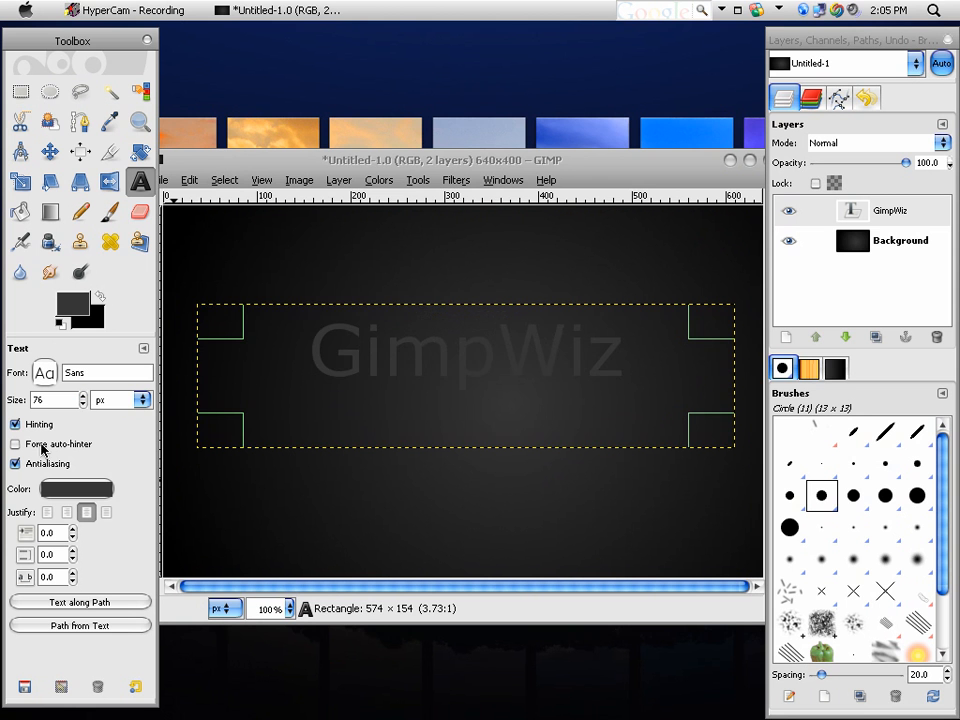
click(79, 493)
click(421, 432)
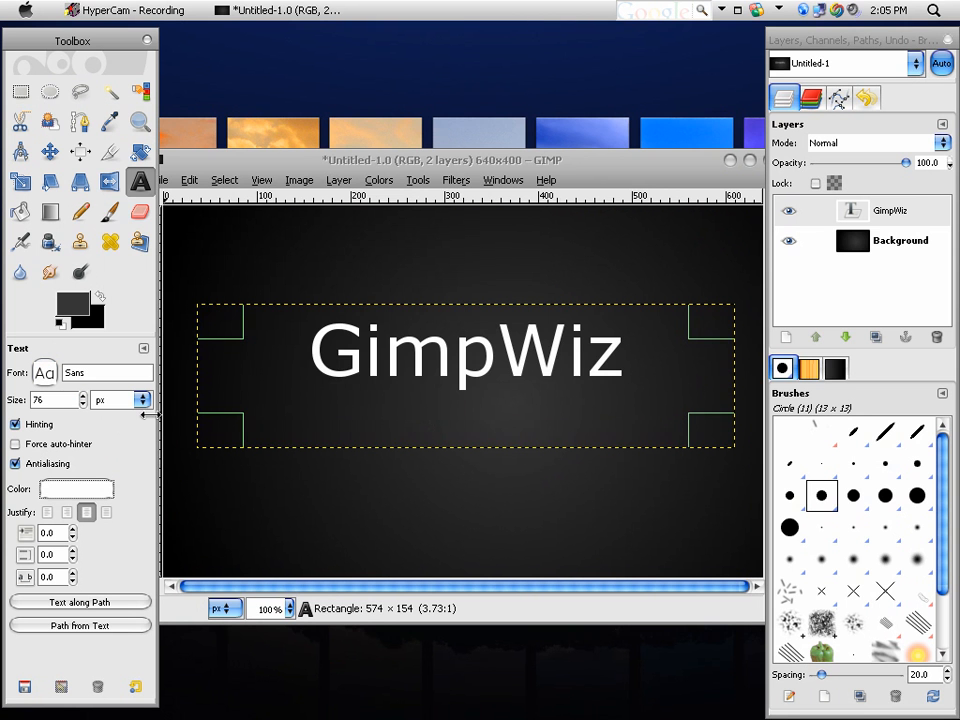
Step: Set the GimpWiz text's font to Arial Bold and its size to 100 px
click(84, 397)
click(84, 396)
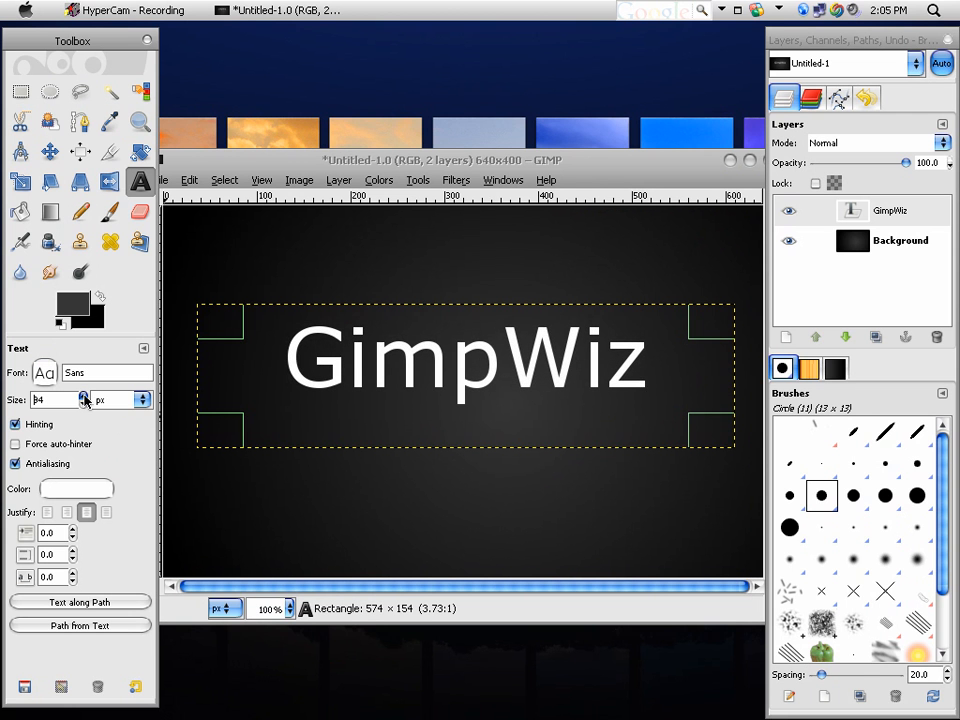
click(85, 404)
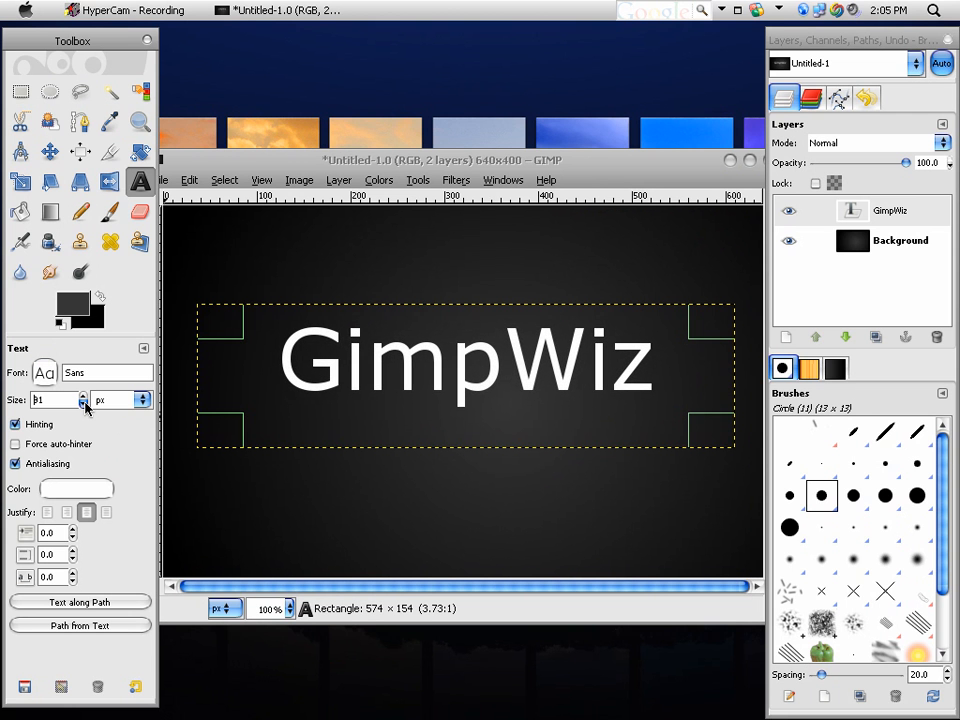
click(44, 372)
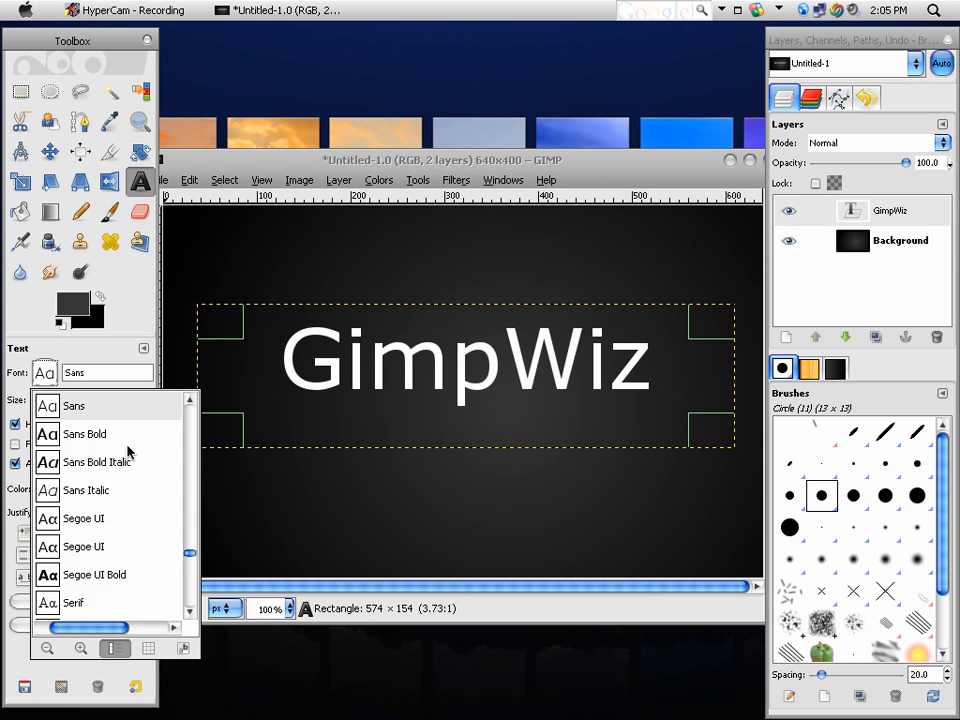
scroll(190, 460, up, 5)
drag(189, 477, 192, 412)
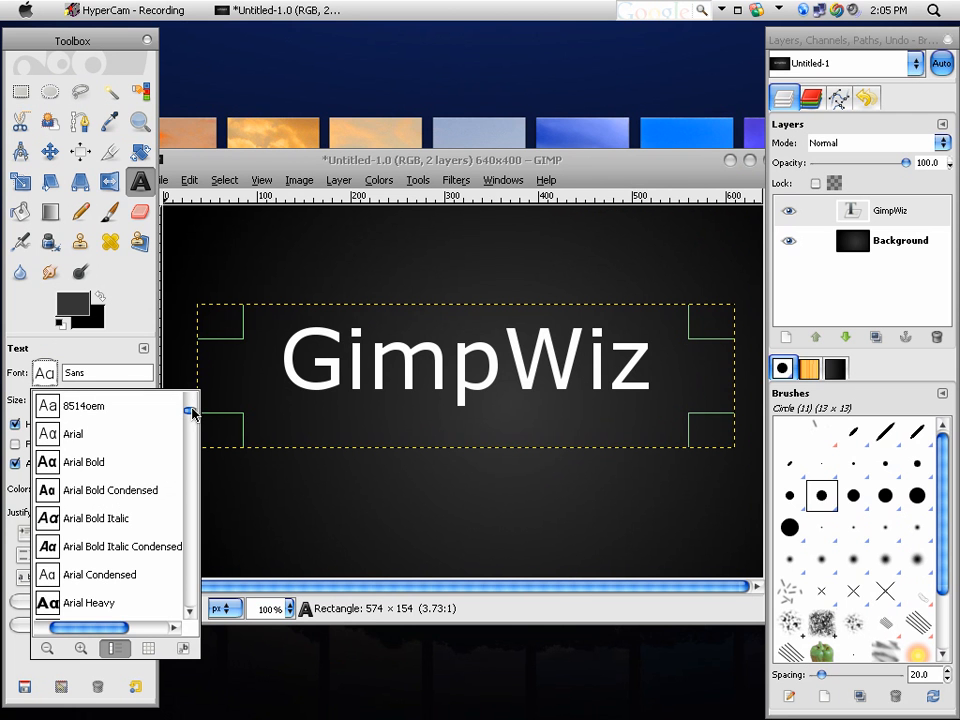
click(112, 463)
click(85, 397)
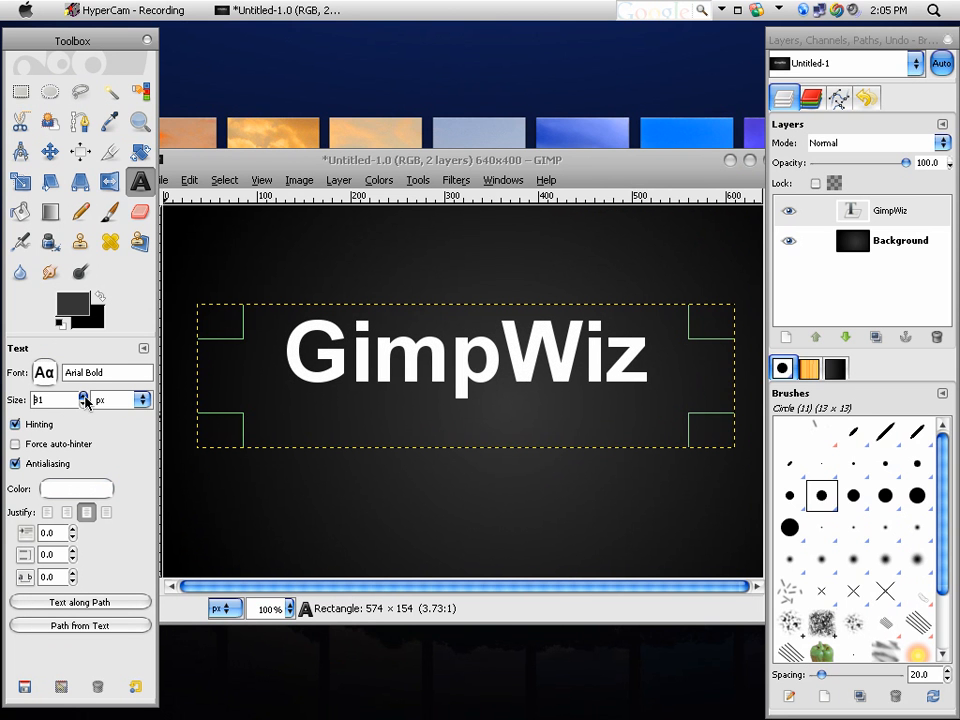
click(85, 397)
click(85, 397)
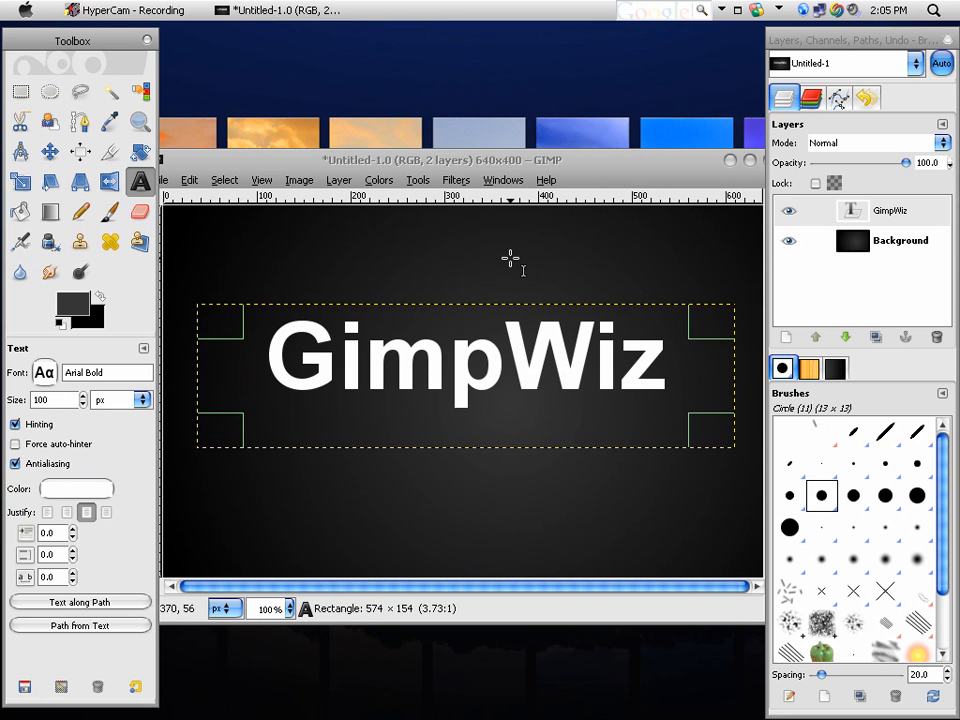
Step: Make a selection from the alpha of the GimpWiz text layer
click(880, 214)
right_click(880, 216)
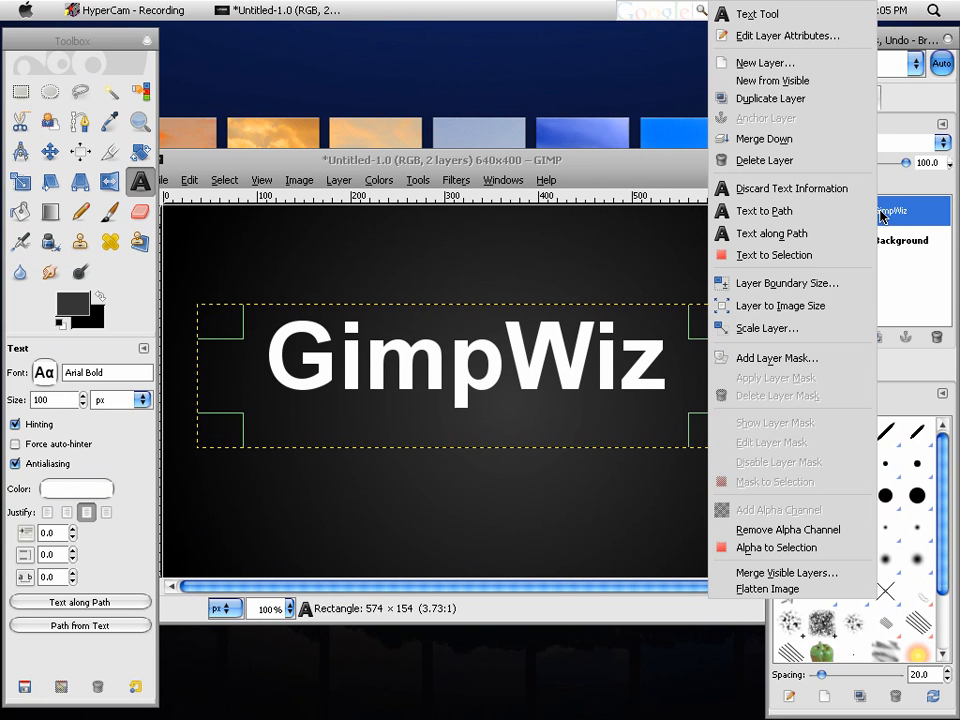
click(774, 549)
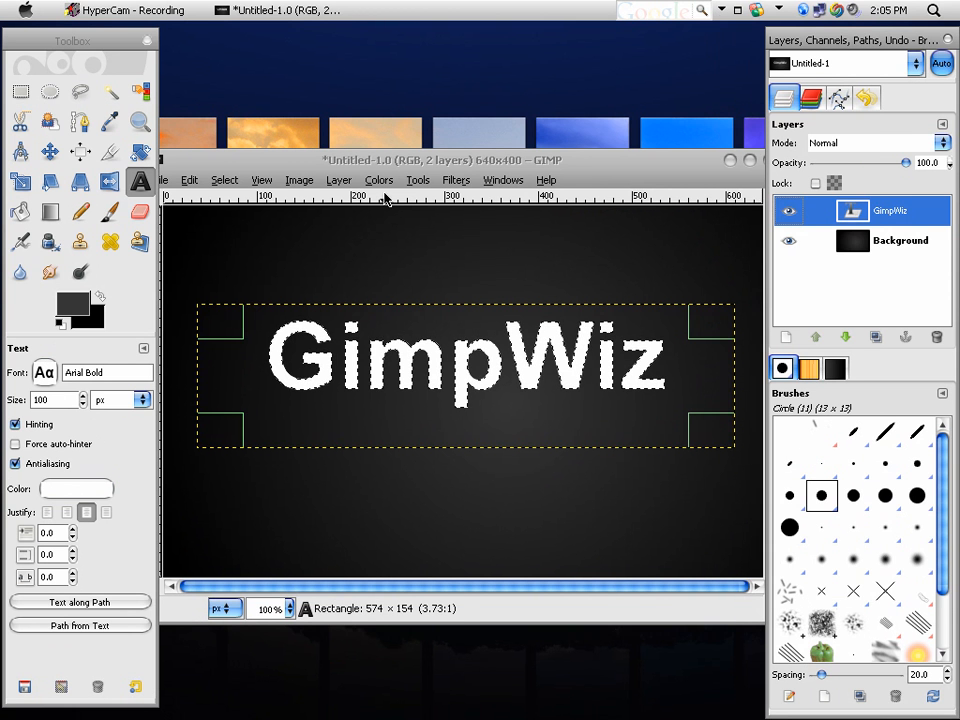
mouse_move(381, 163)
mouse_down()
mouse_move(413, 170)
mouse_move(400, 166)
mouse_up()
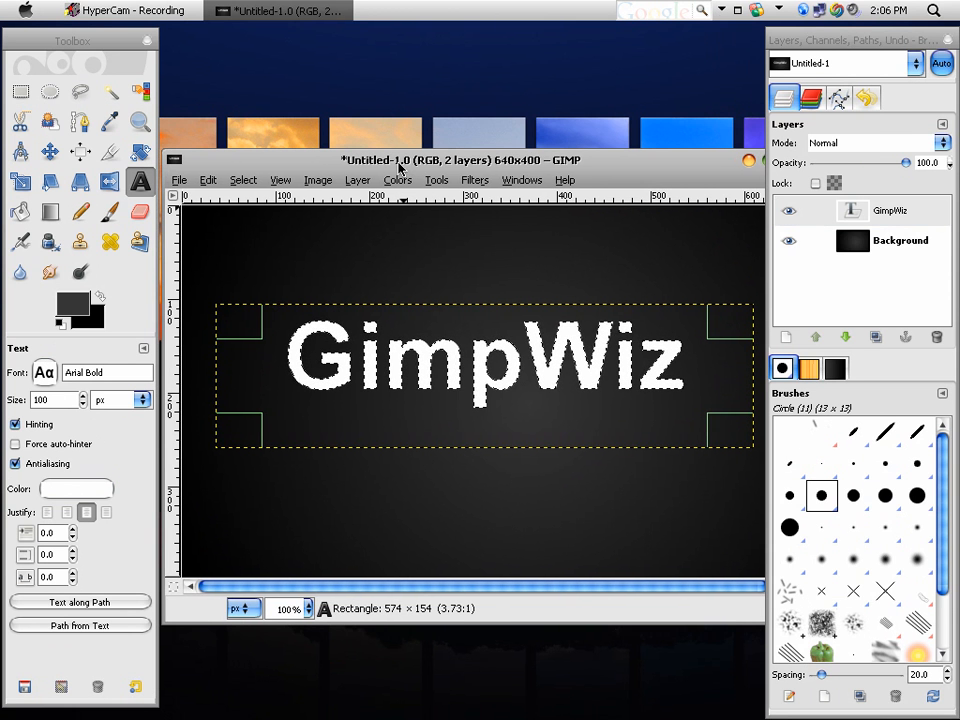
Step: Grow the selection around the letters by 5 pixels
click(245, 180)
click(268, 419)
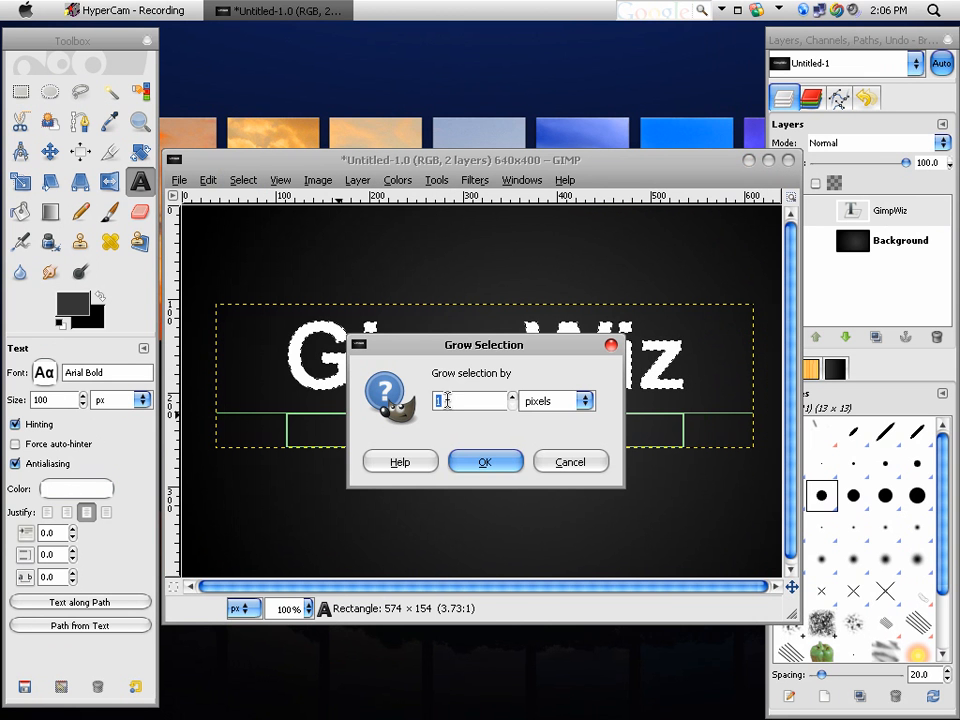
text(5)
click(485, 461)
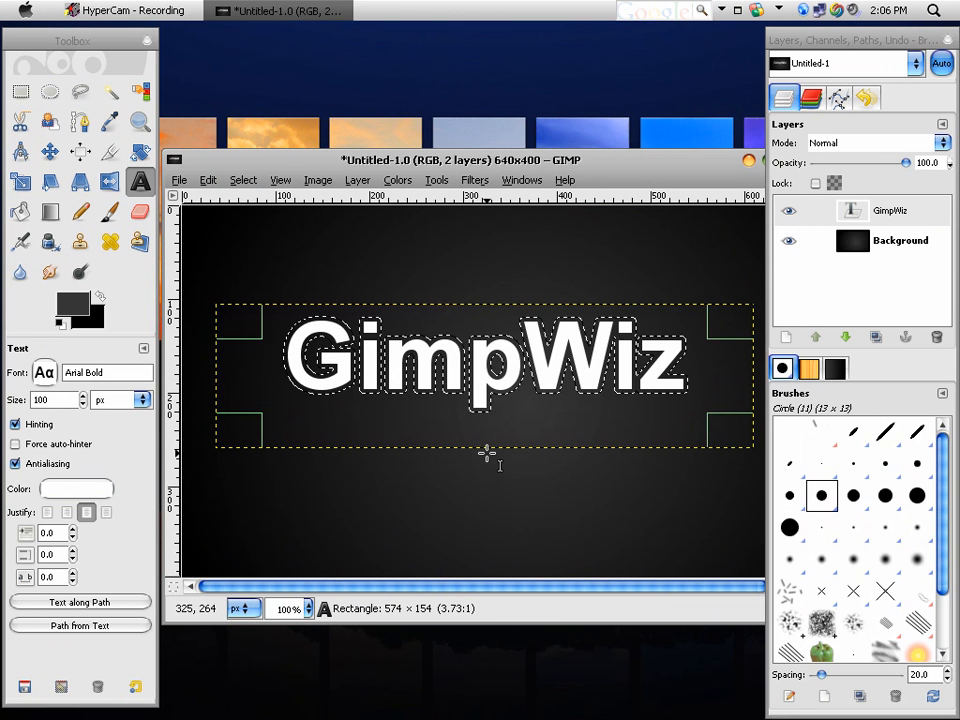
drag(535, 170, 511, 176)
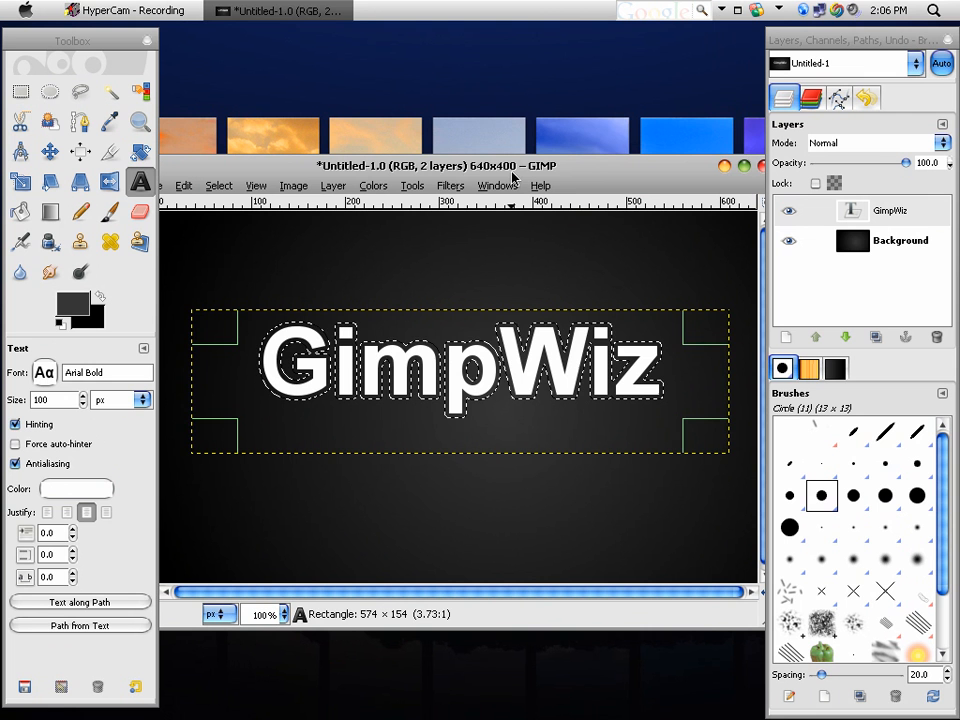
Step: Reset the colors to default black and white, and Bucket Fill the grown selection around the letters with black on the GimpWiz layer
click(22, 213)
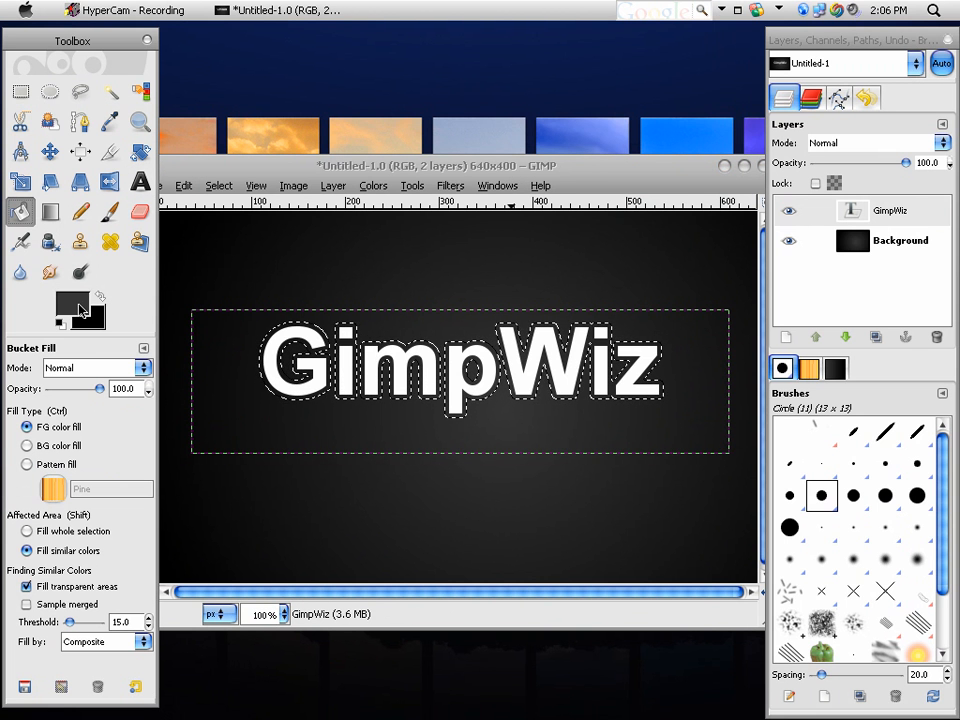
click(62, 323)
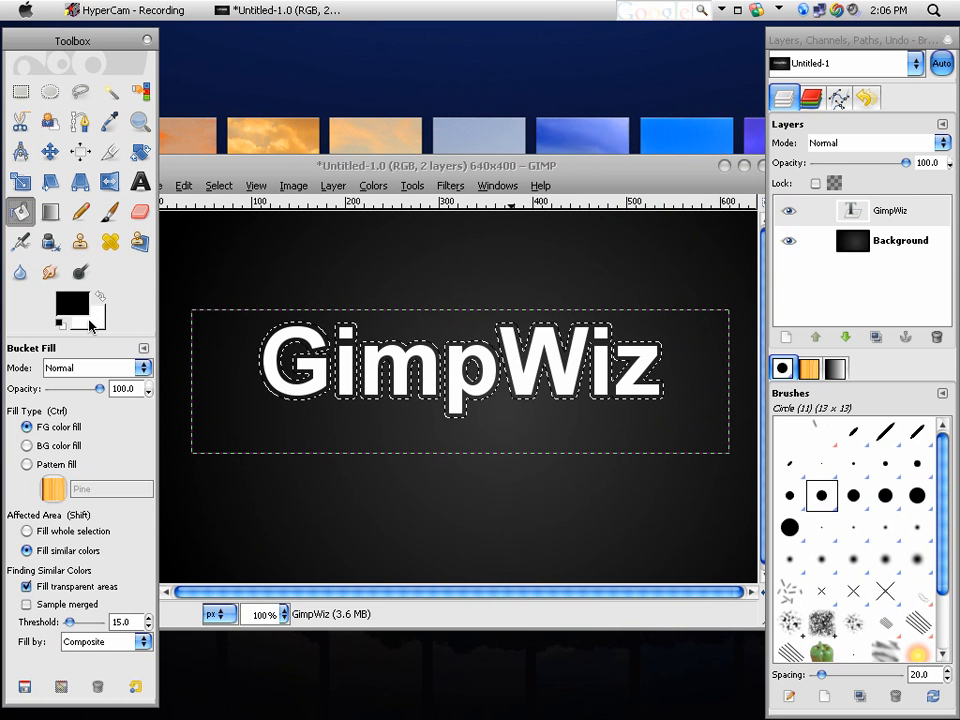
click(311, 403)
click(311, 403)
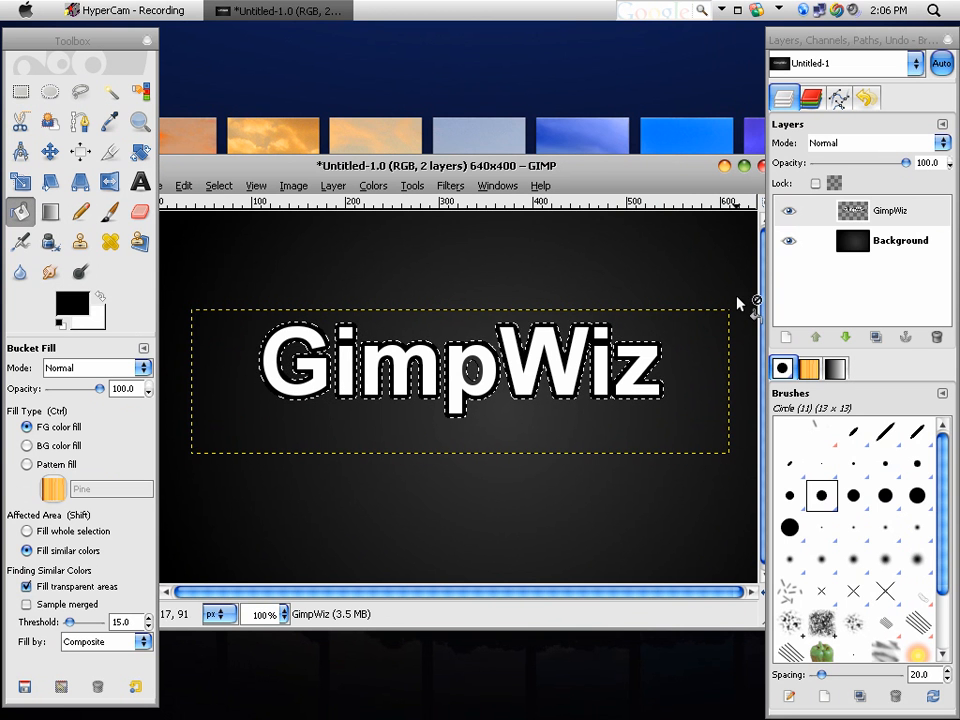
click(881, 212)
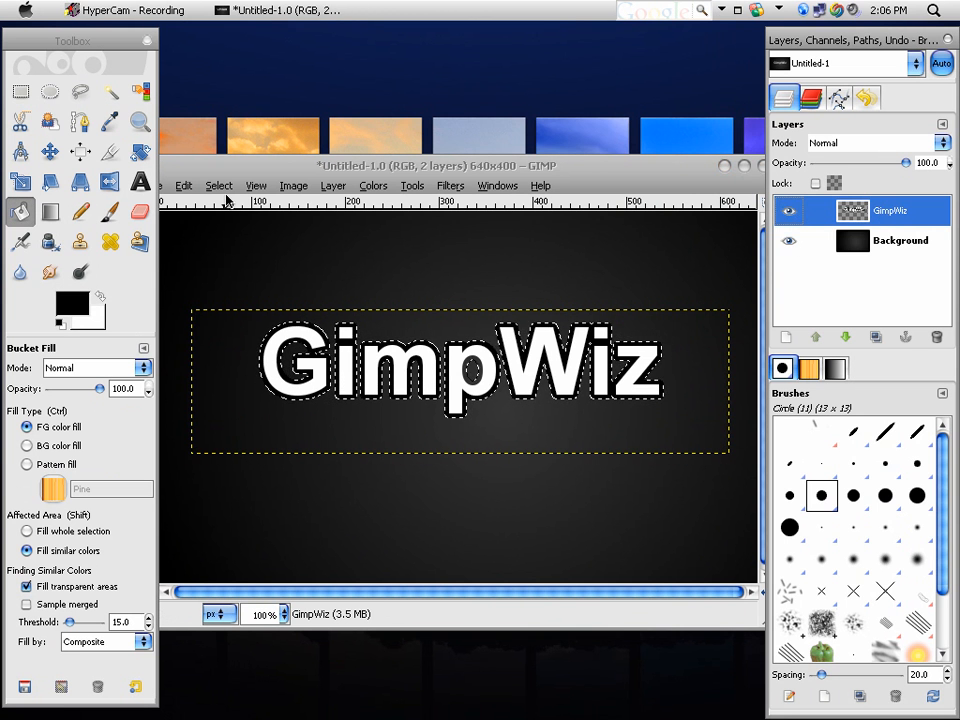
Step: Clear the selection around the GimpWiz letters
click(219, 185)
click(244, 234)
mouse_move(421, 170)
mouse_down()
mouse_move(437, 170)
mouse_move(405, 175)
mouse_move(435, 171)
mouse_move(428, 178)
mouse_move(422, 166)
mouse_up()
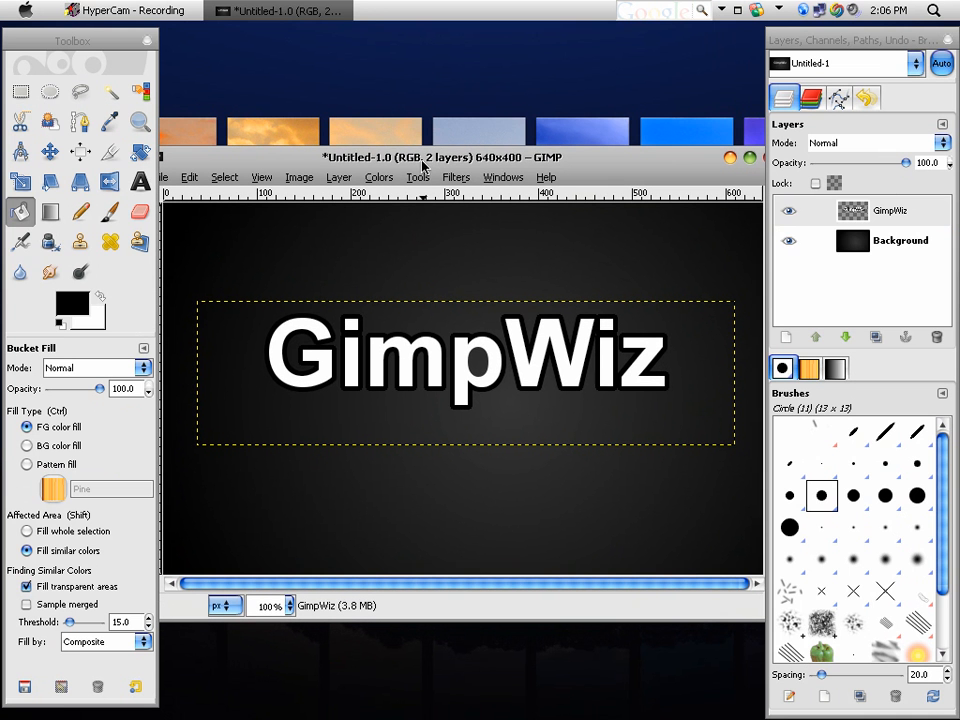
Step: Add a layer mask initialized to White (full opacity) to the GimpWiz layer
right_click(890, 208)
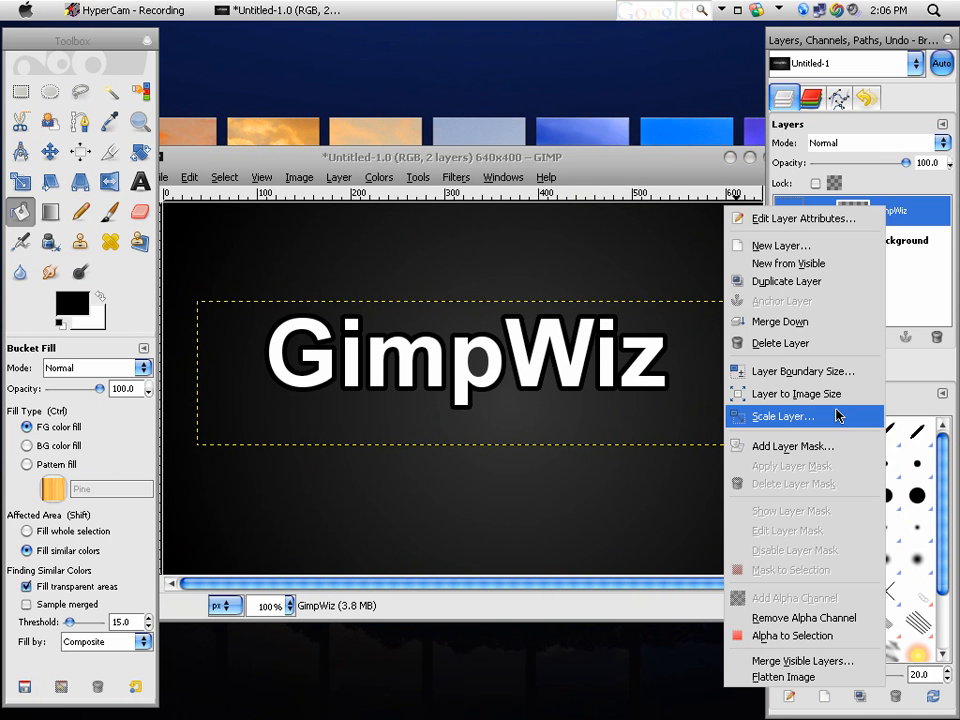
click(800, 446)
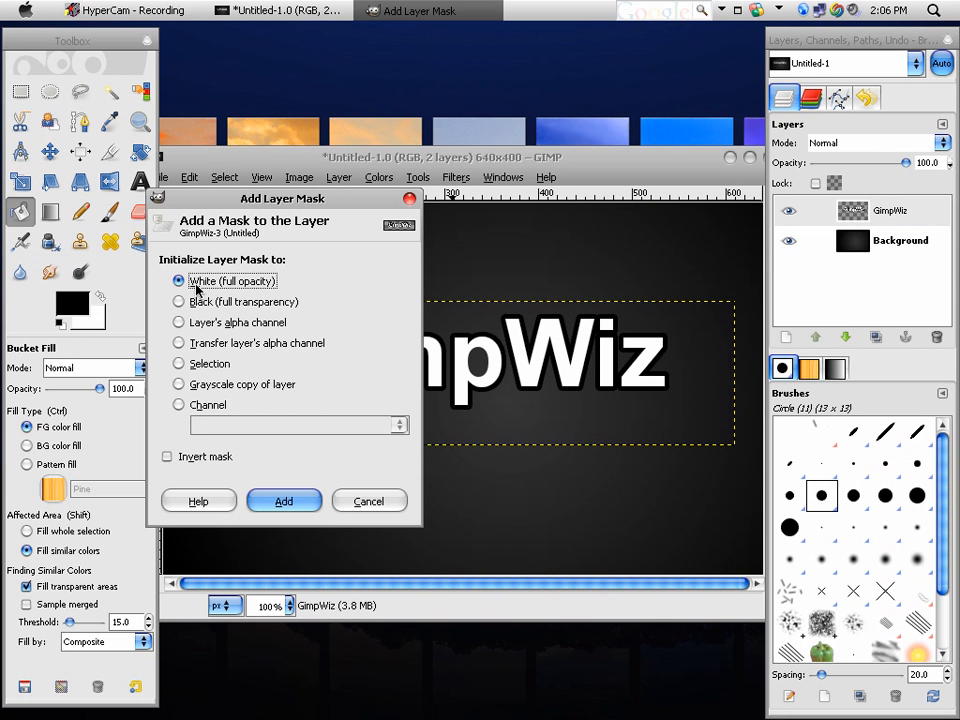
click(294, 503)
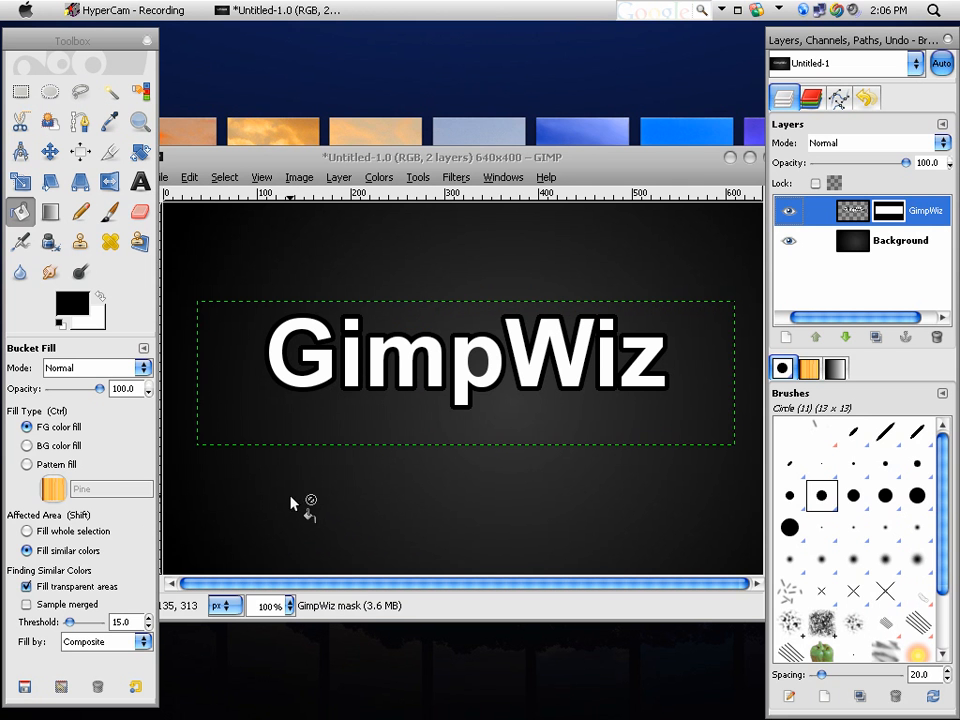
drag(489, 159, 505, 147)
Step: Set up the Blend tool with the FG to Transparent gradient and the Linear shape
click(49, 211)
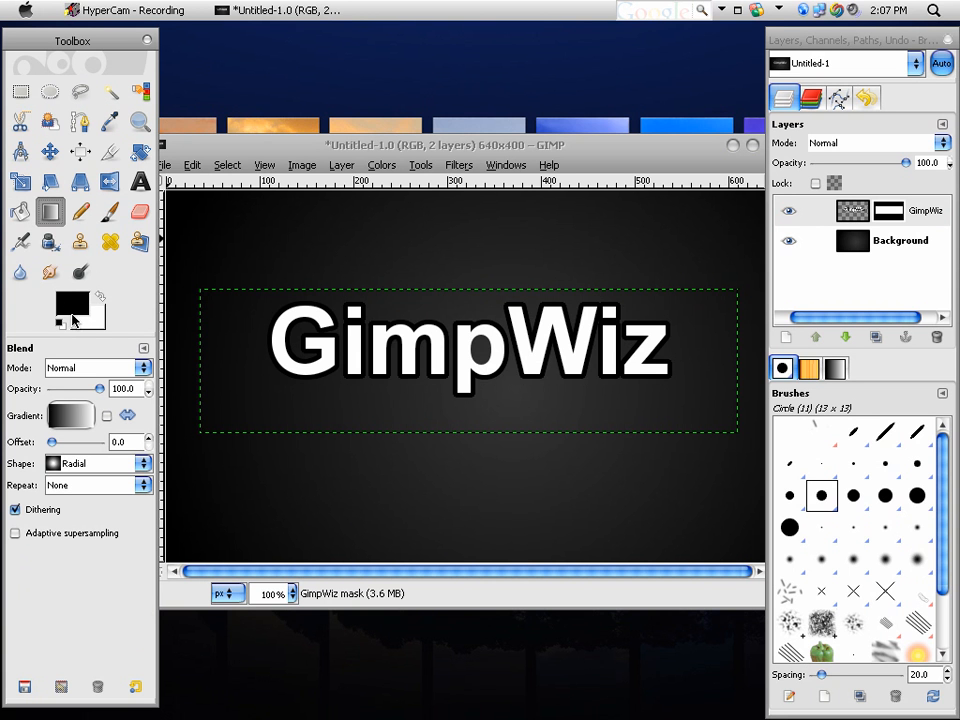
click(79, 418)
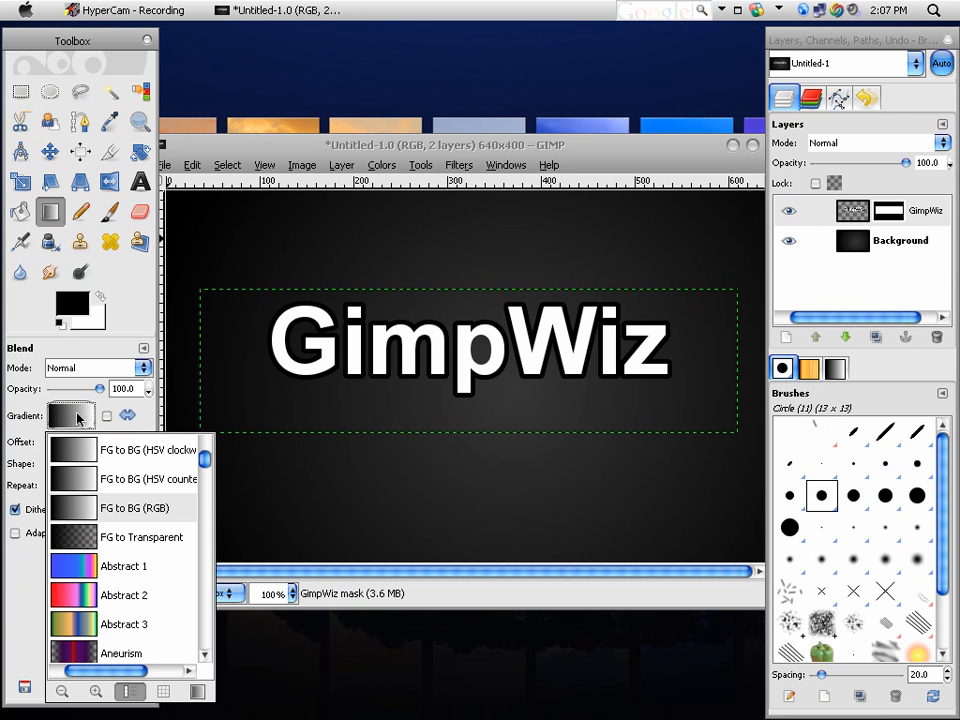
click(141, 541)
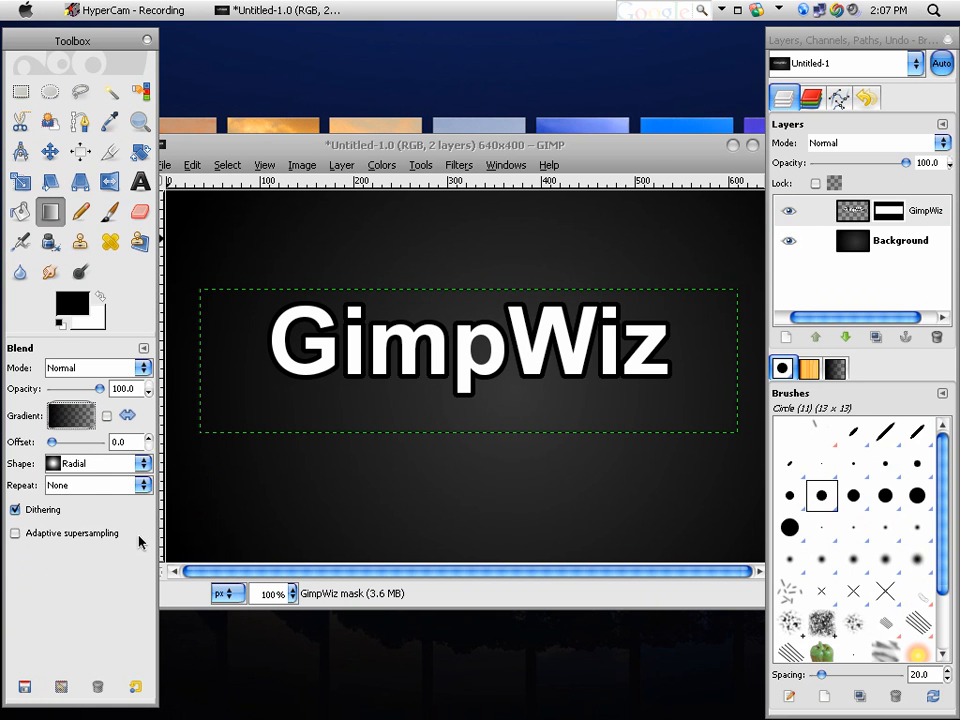
click(94, 466)
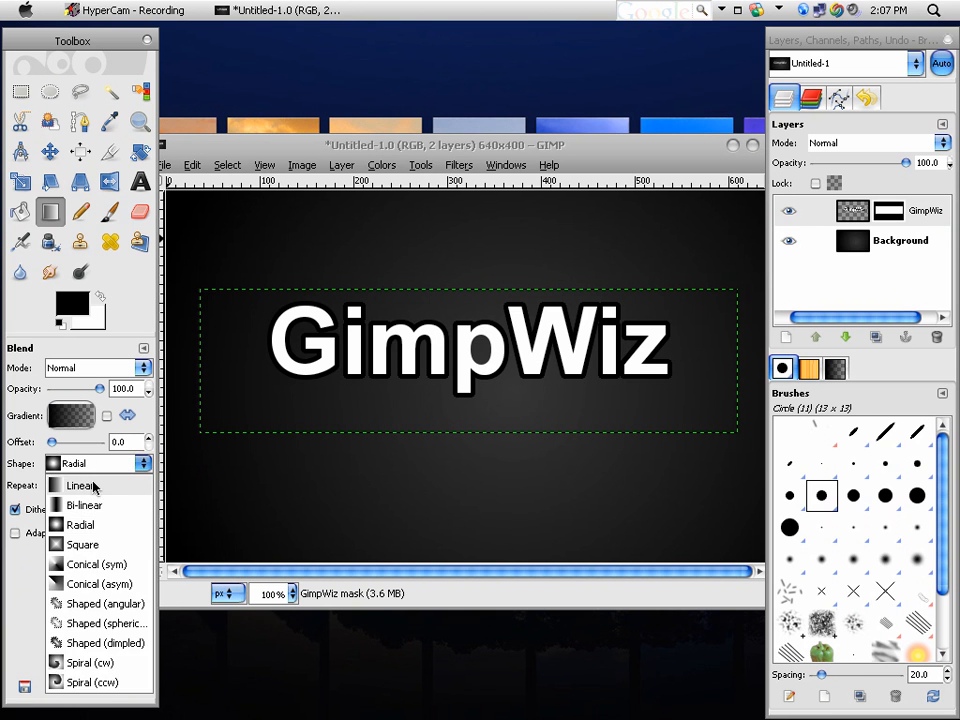
click(81, 484)
Step: Try a full-opacity gradient down the upper letters on the mask, undo it, and set the Blend opacity to 68.6
drag(454, 320, 455, 359)
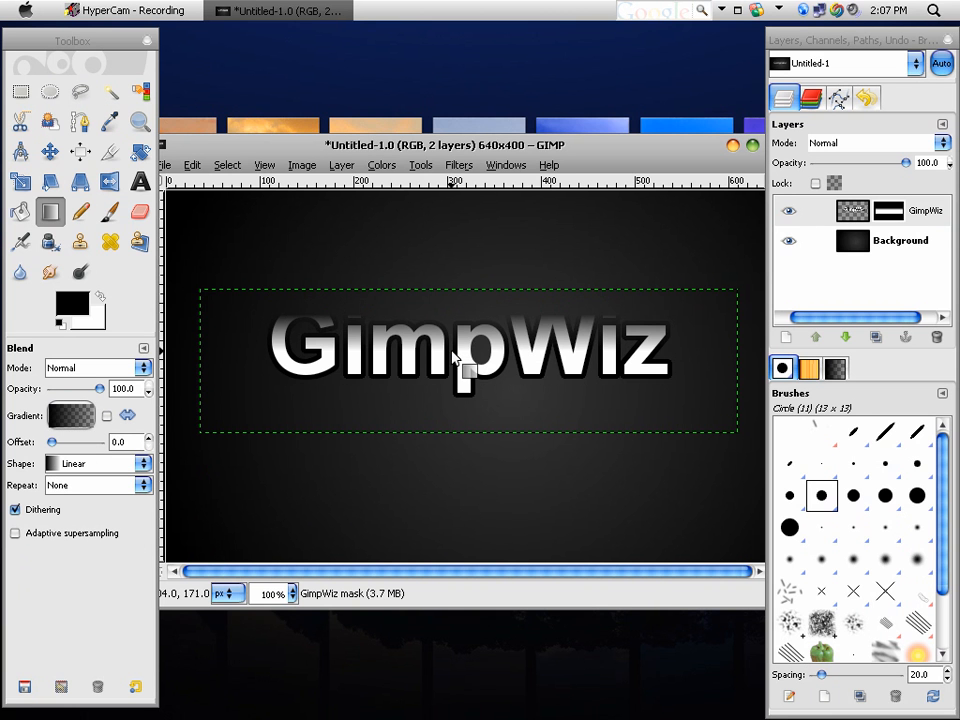
key(ctrl+z)
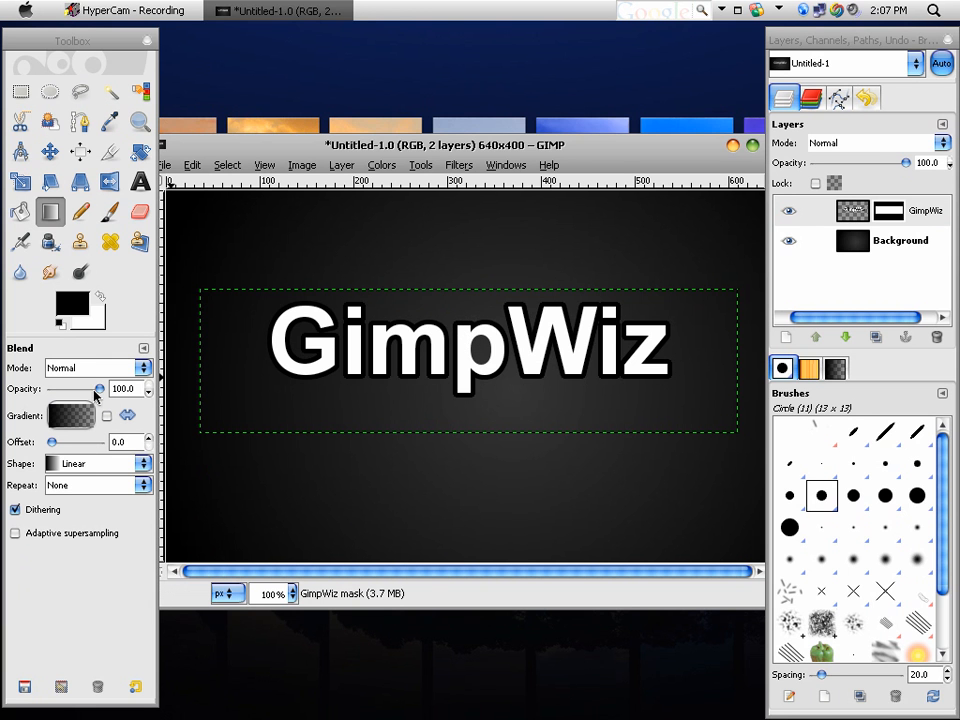
drag(97, 390, 89, 390)
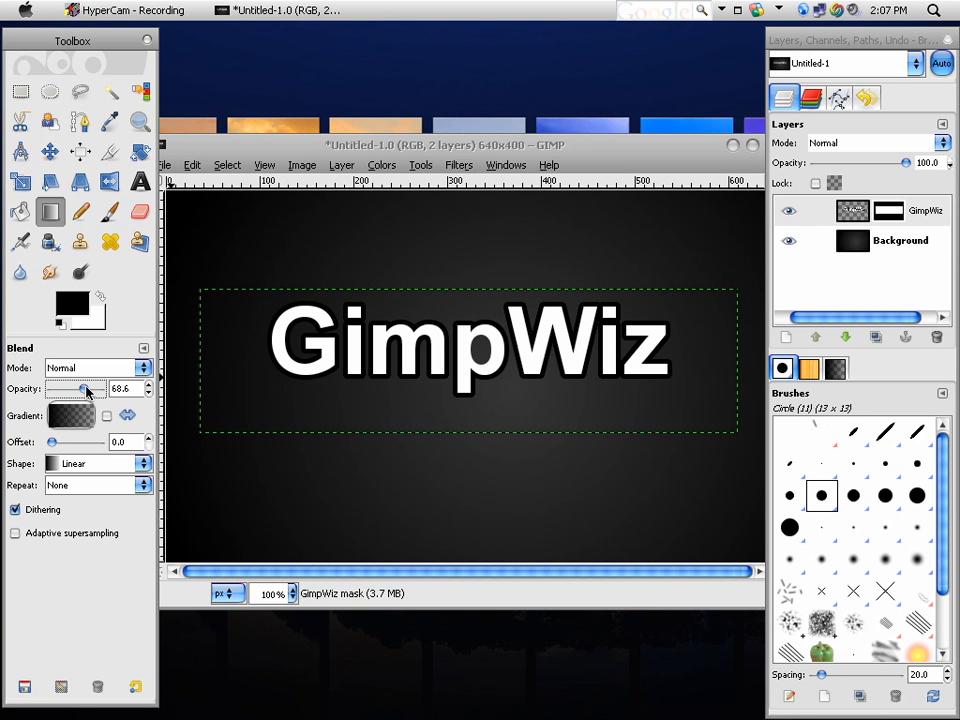
drag(450, 317, 456, 345)
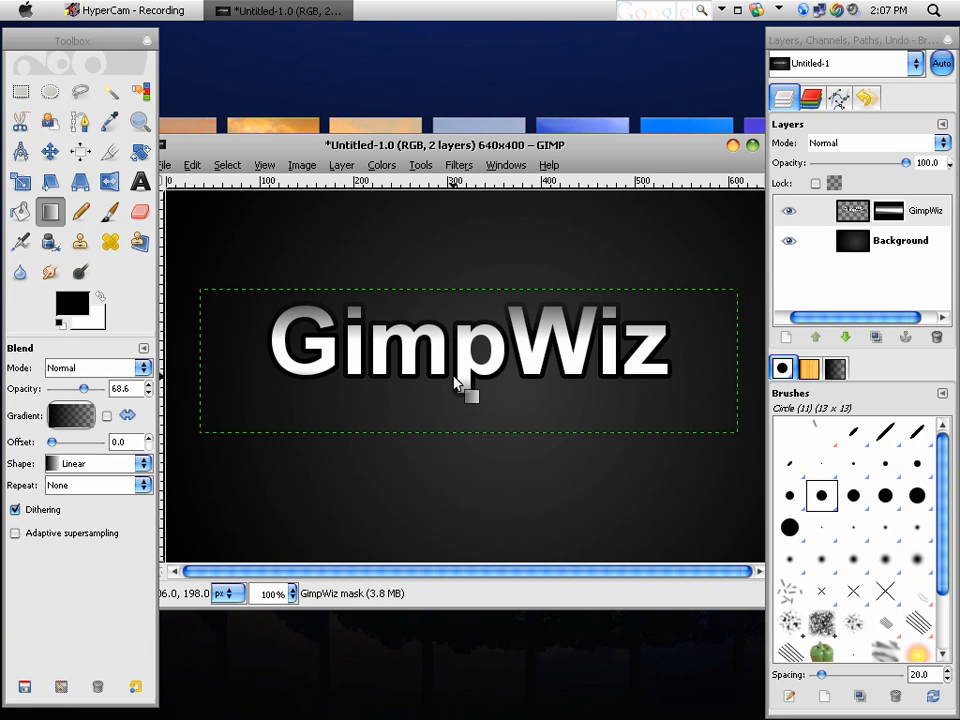
drag(456, 421, 456, 366)
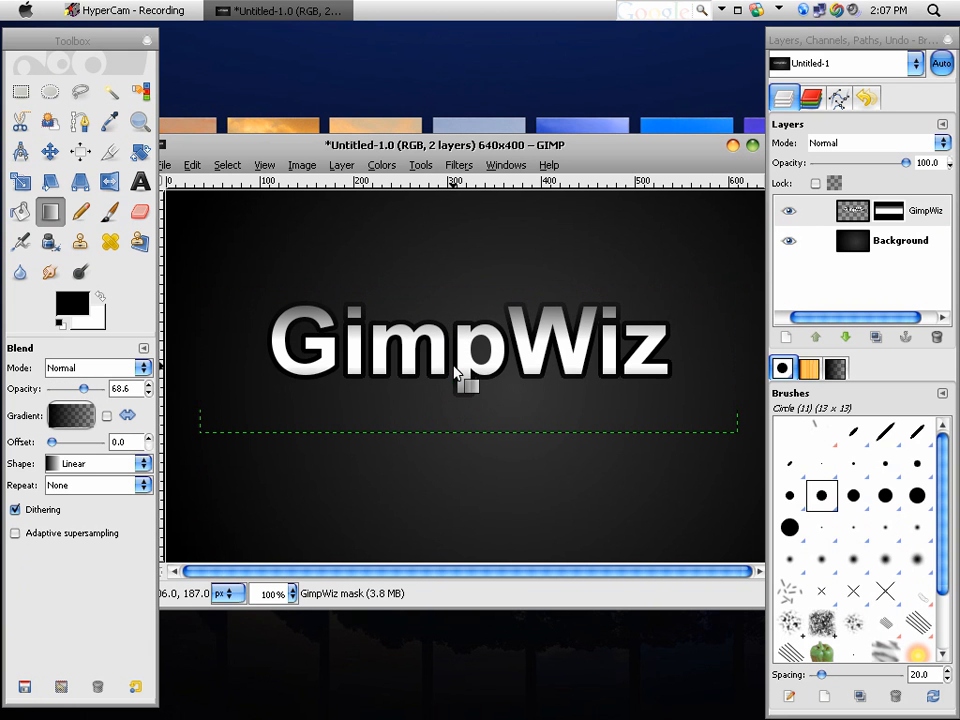
key(ctrl+z)
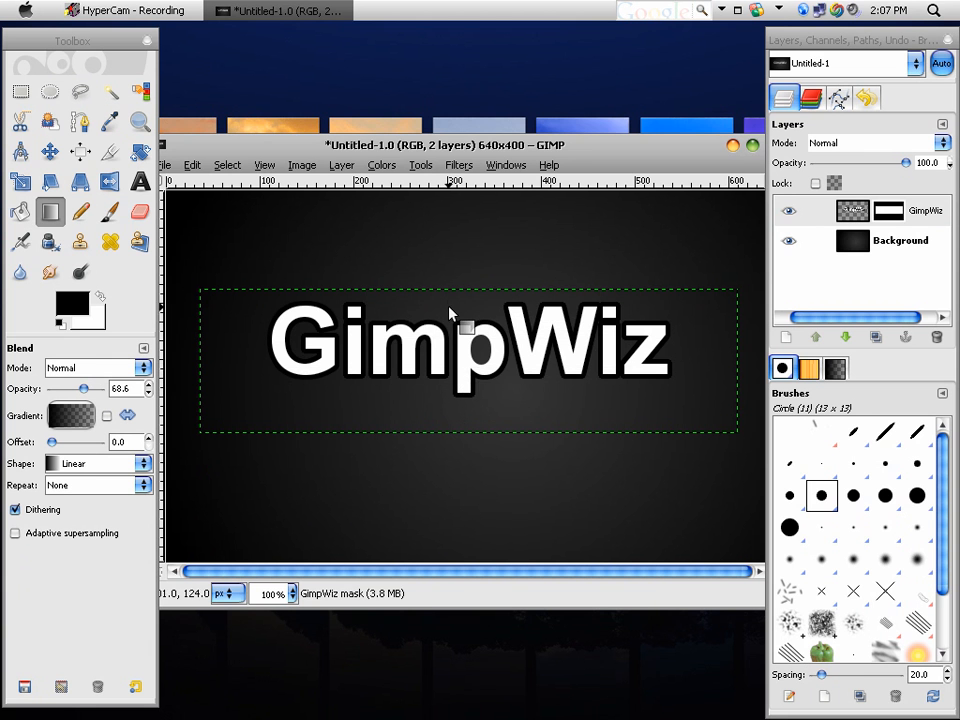
Step: Fade the letters on the GimpWiz mask with two vertical linear gradients from above and two from below, each ending near the lower letters
drag(449, 304, 450, 367)
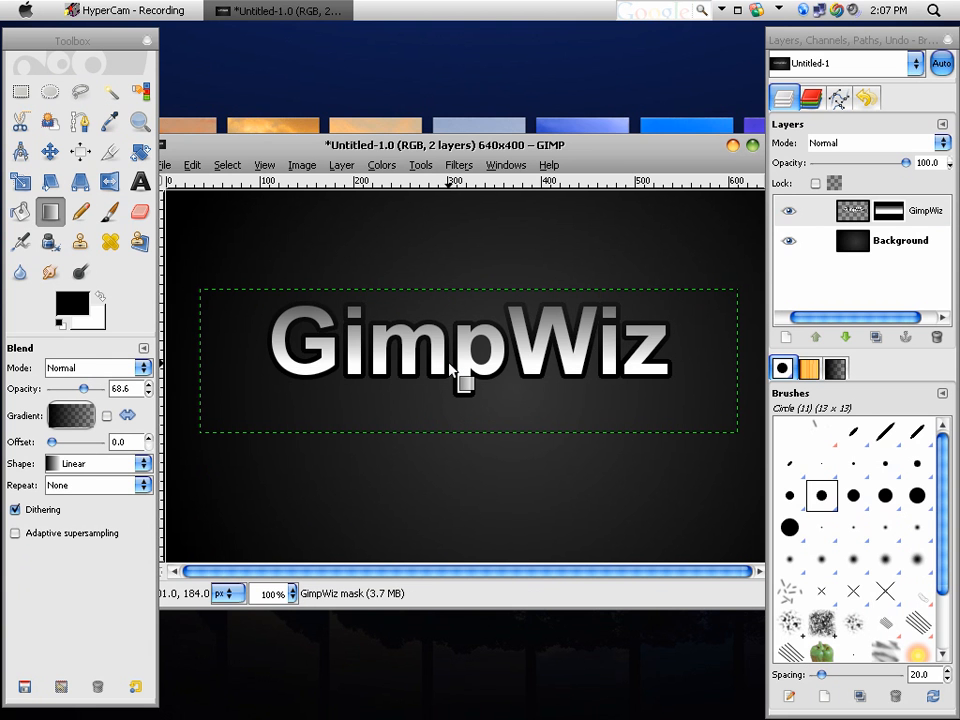
drag(449, 411, 450, 362)
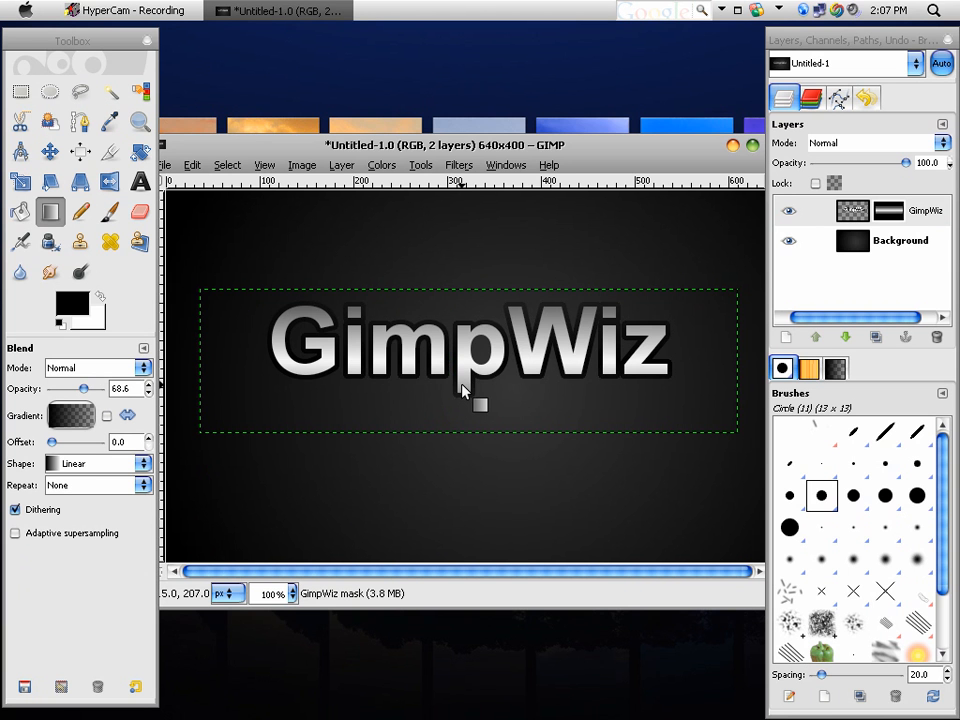
drag(454, 311, 456, 364)
drag(454, 414, 455, 365)
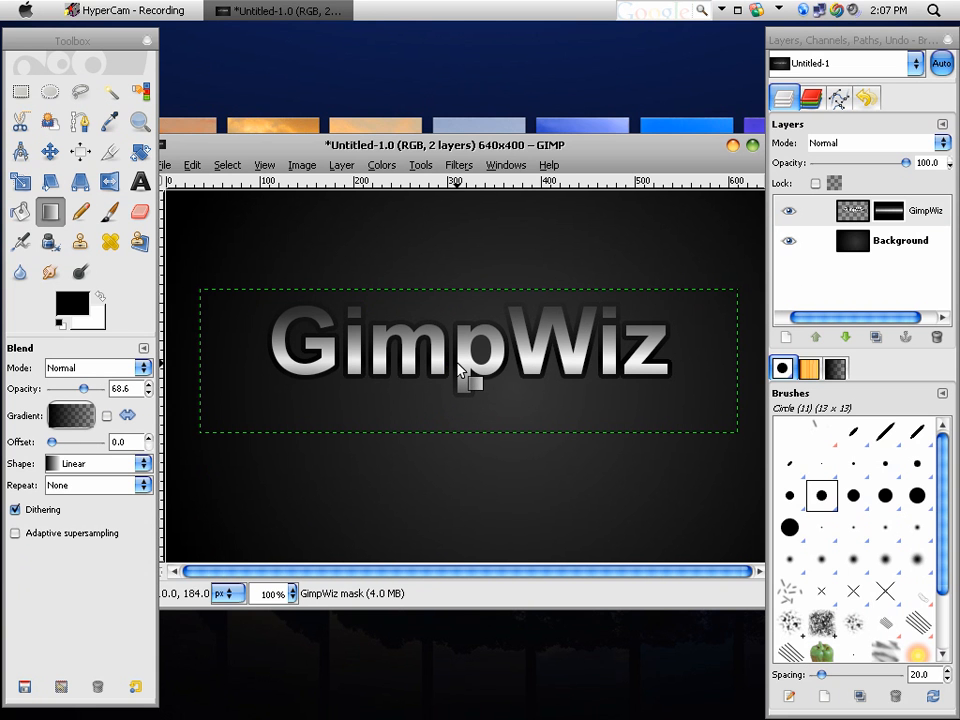
Step: Apply the layer mask to the GimpWiz layer
click(879, 215)
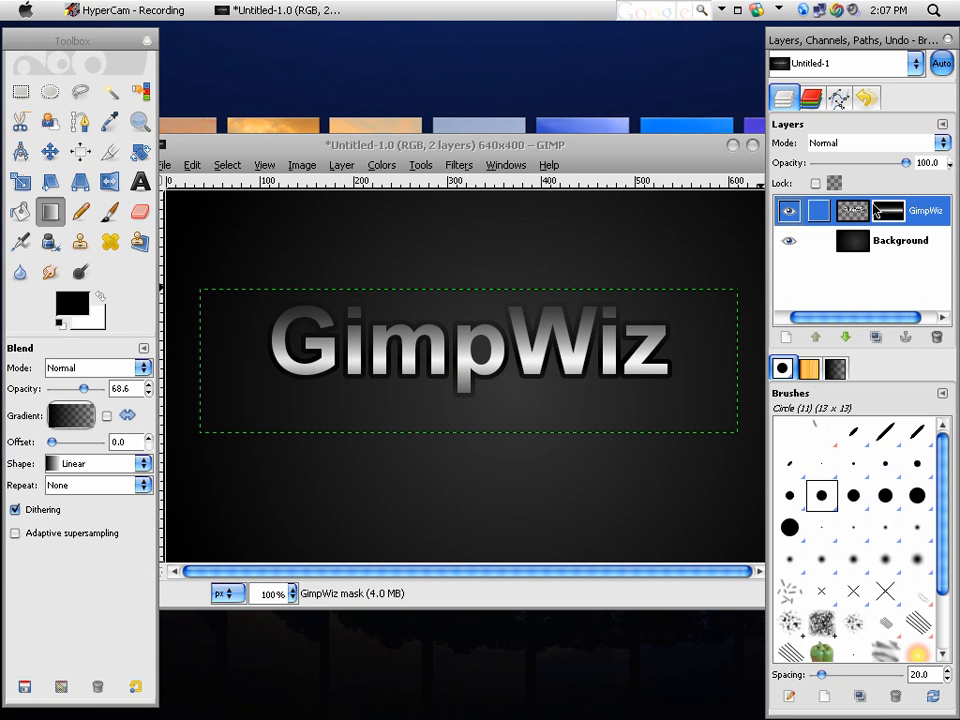
right_click(867, 222)
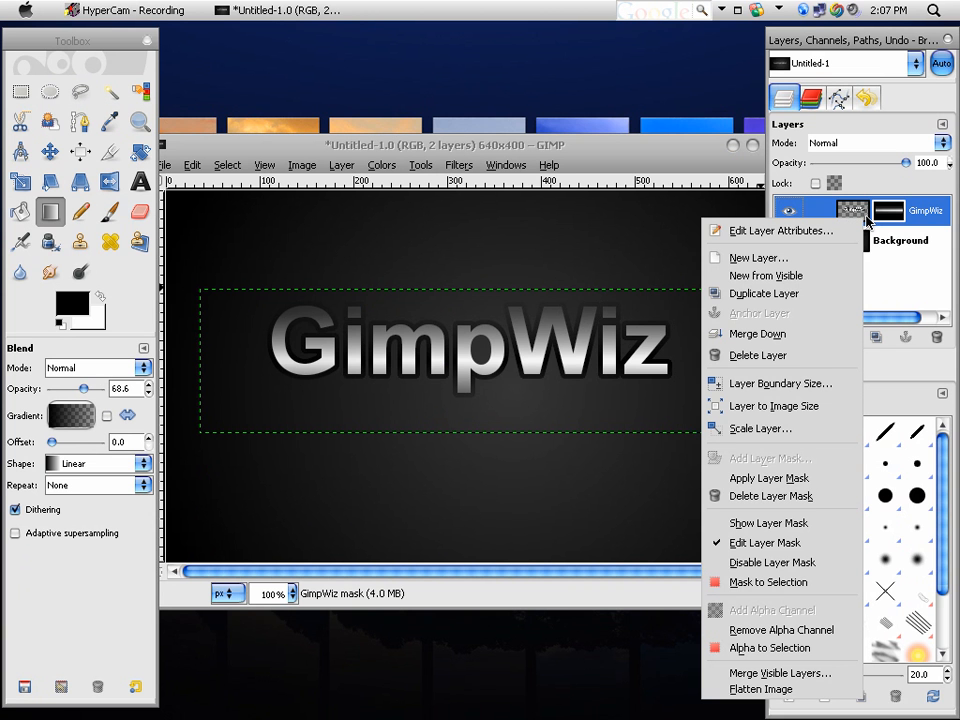
click(780, 481)
click(893, 243)
click(828, 220)
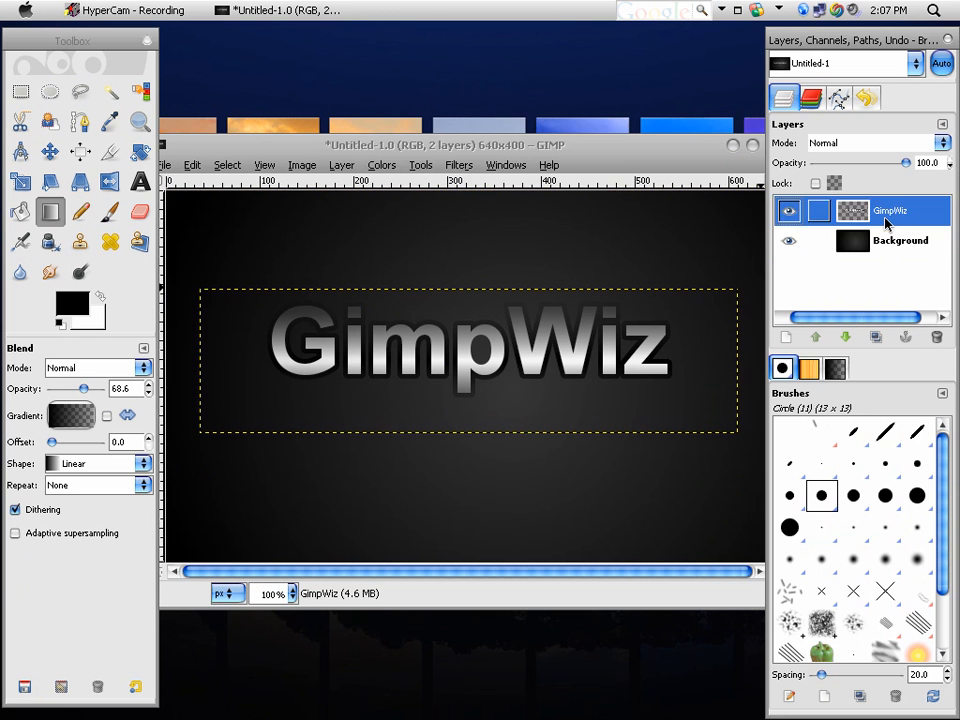
click(492, 150)
mouse_move(492, 150)
mouse_down()
mouse_move(500, 131)
mouse_move(490, 172)
mouse_move(493, 150)
mouse_up()
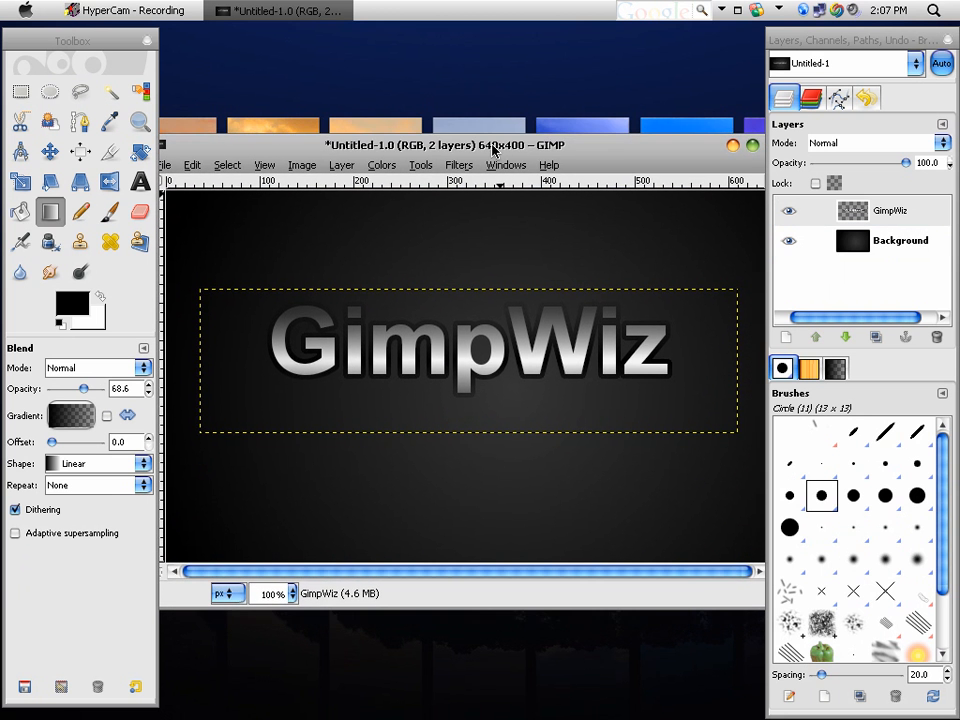
Step: Create a transparent 640x400 px layer named Blood above the GimpWiz layer
click(788, 338)
text(Blo)
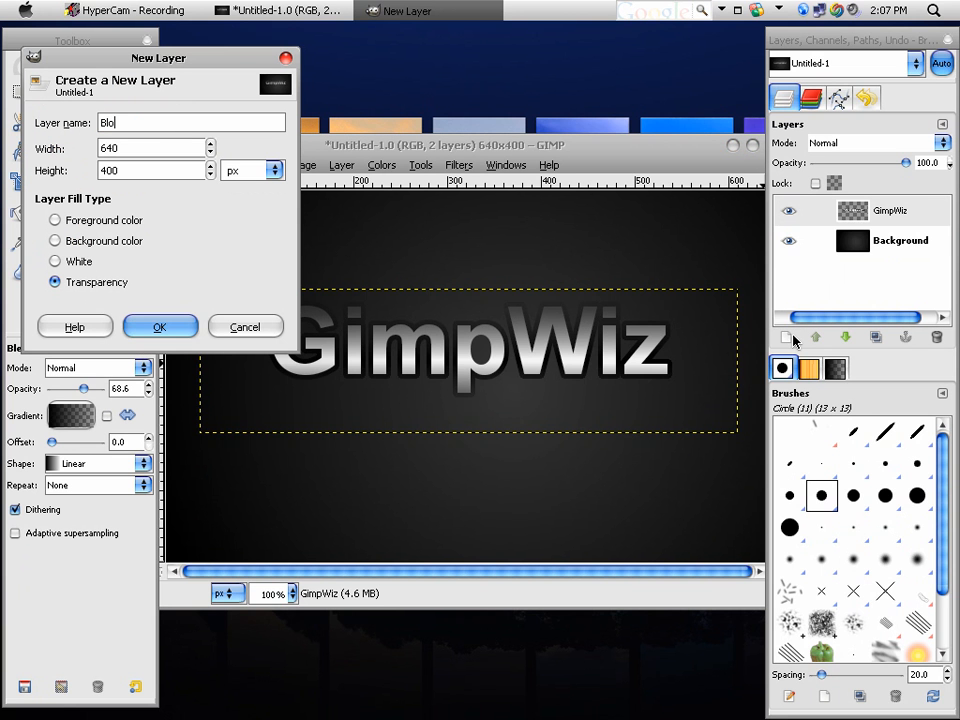
text(od)
key(Return)
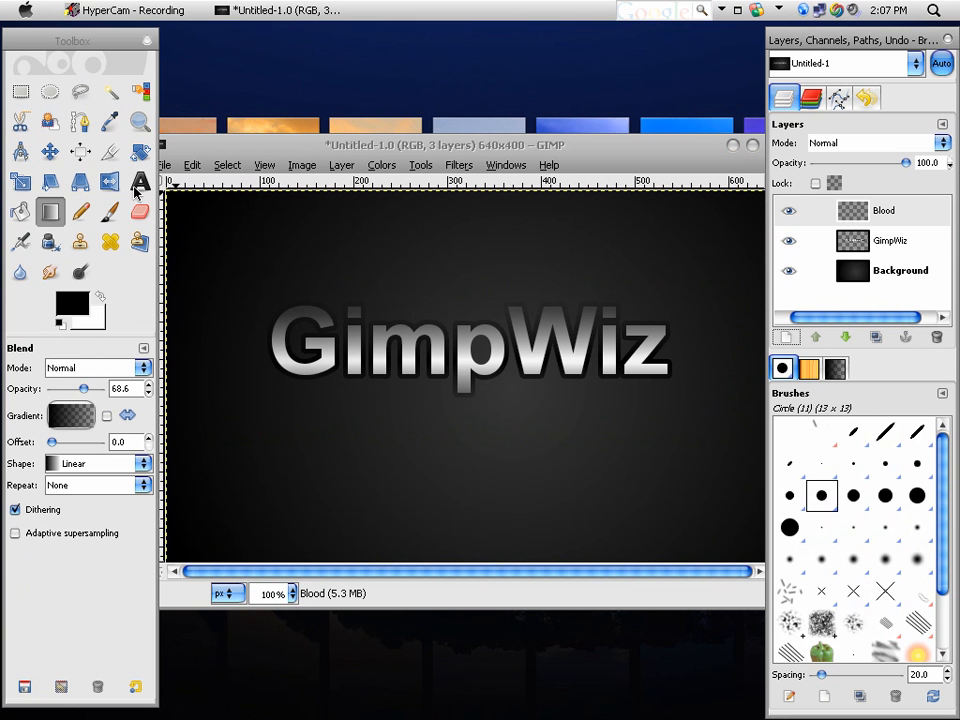
Step: Paint loose, looping strokes over and around the text on the Blood layer using the Paintbrush with the Sparks brush at scale 1.00
click(113, 216)
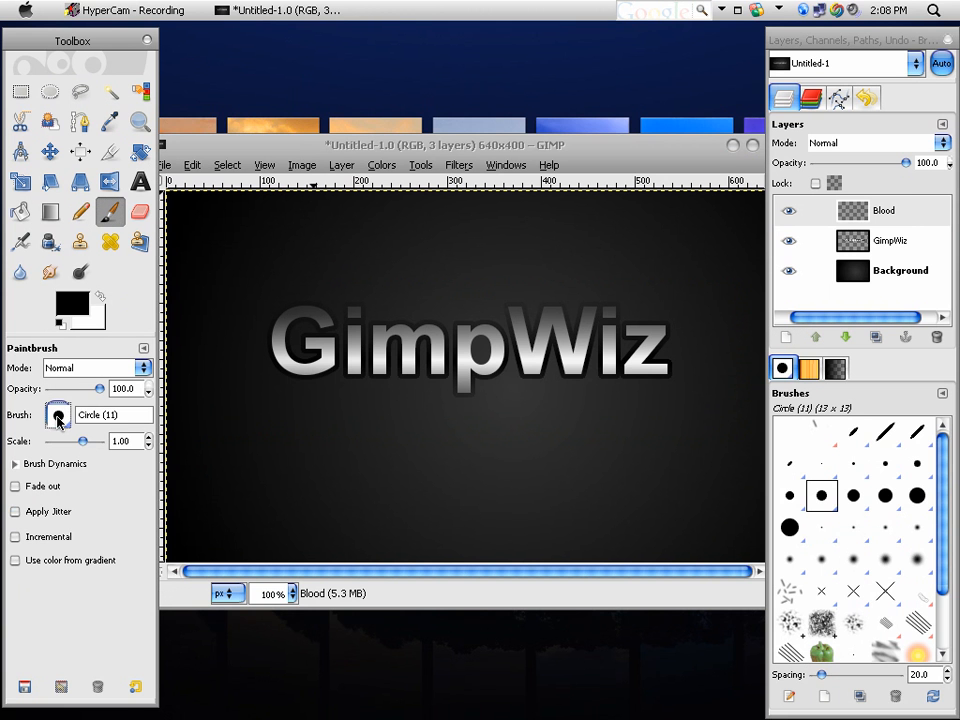
click(58, 420)
click(133, 590)
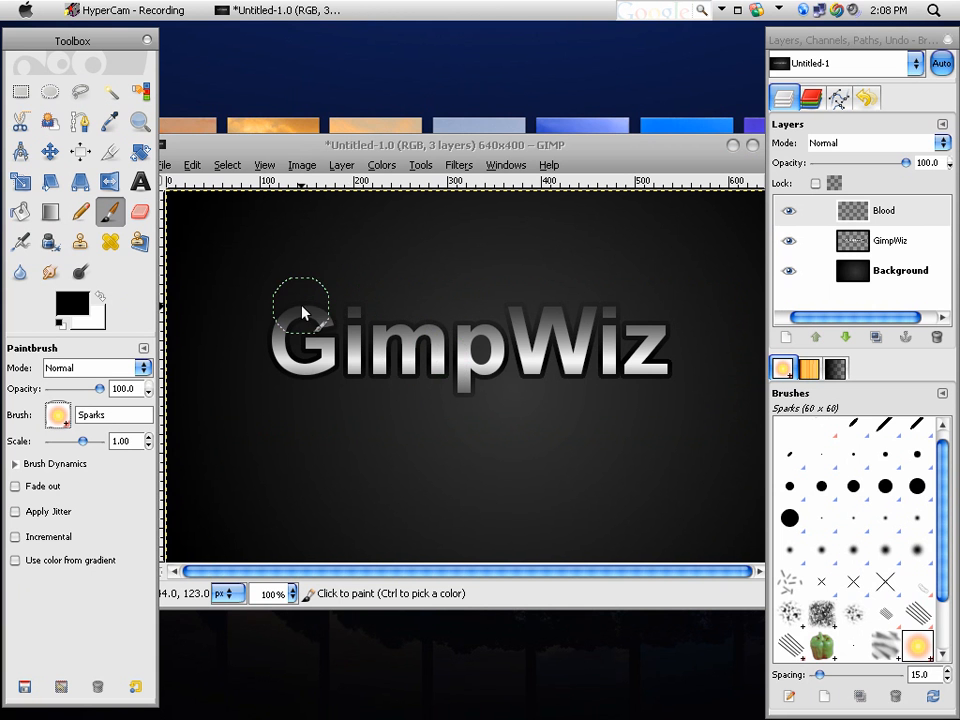
mouse_move(290, 280)
mouse_down()
mouse_move(231, 341)
mouse_move(233, 418)
mouse_move(546, 254)
mouse_move(300, 362)
mouse_move(330, 222)
mouse_move(409, 540)
mouse_move(321, 416)
mouse_up()
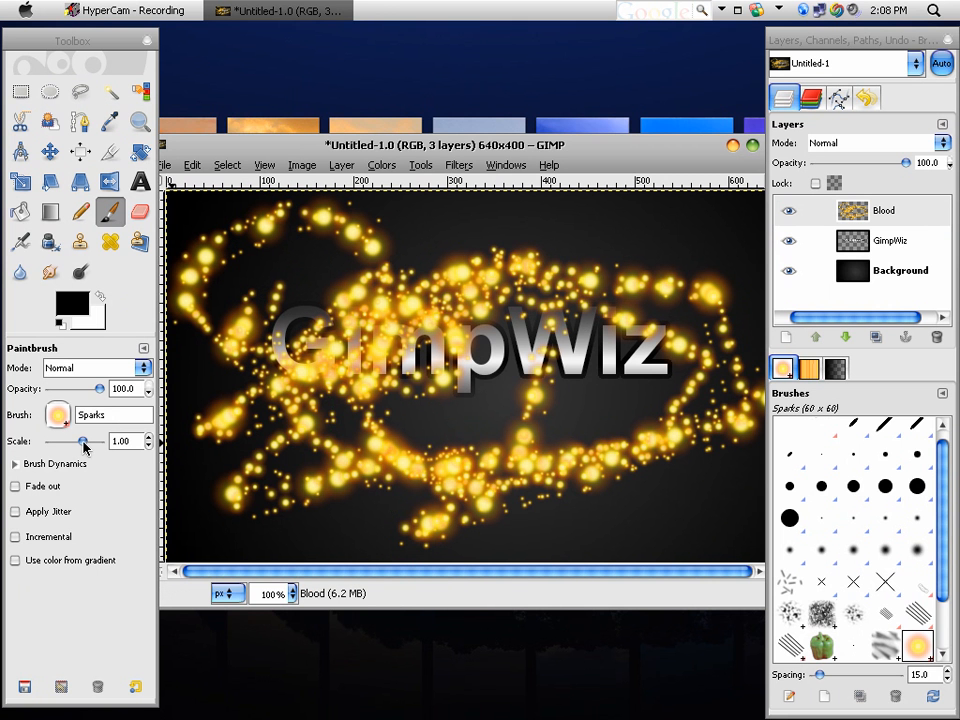
Step: Add finer Sparks strokes across the Blood layer, first at brush scale 0.57 and again at 0.20
drag(84, 442, 80, 450)
mouse_move(480, 426)
mouse_down()
mouse_move(422, 313)
mouse_move(655, 265)
mouse_move(483, 485)
mouse_move(496, 377)
mouse_up()
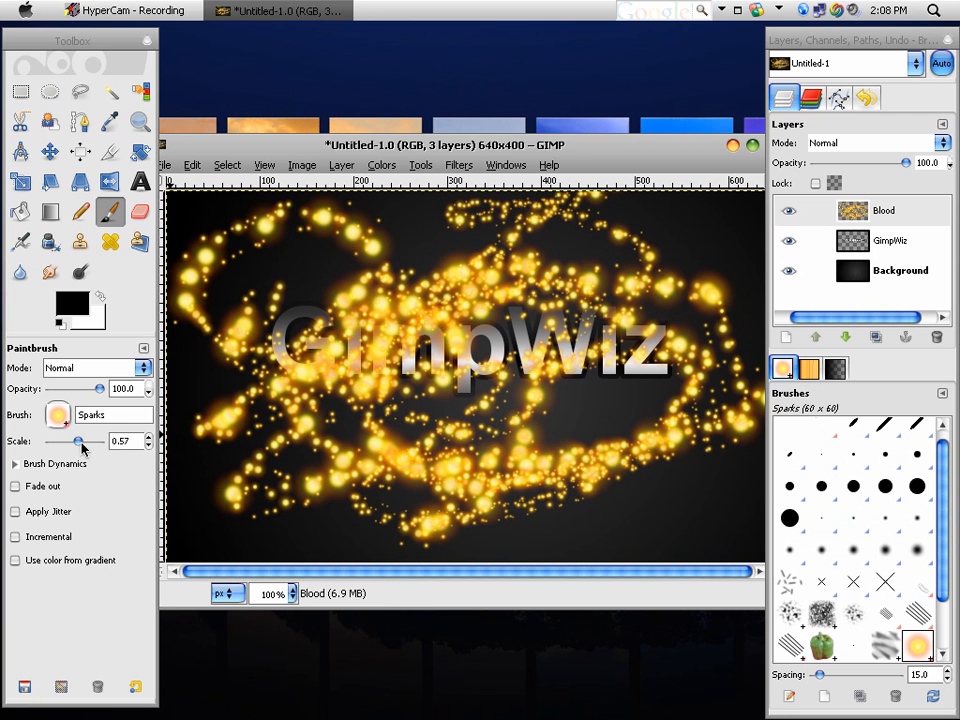
drag(78, 441, 71, 441)
mouse_move(412, 408)
mouse_down()
mouse_move(425, 481)
mouse_move(521, 375)
mouse_move(572, 555)
mouse_up()
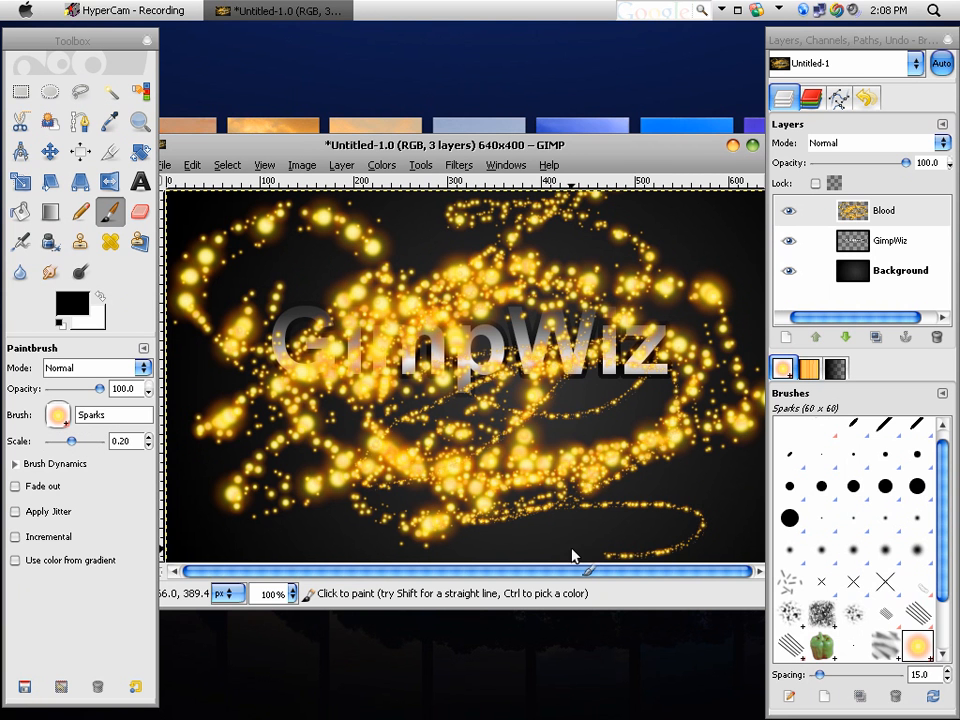
Step: Colorize the Blood layer with hue 0, saturation 100 and lightness -40
click(885, 216)
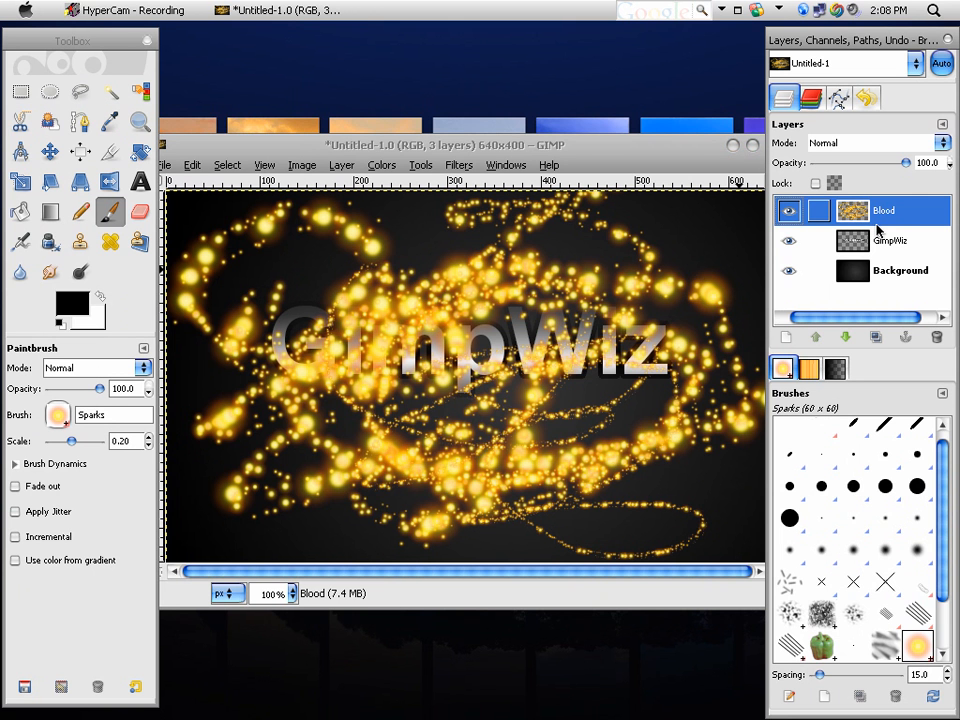
click(381, 165)
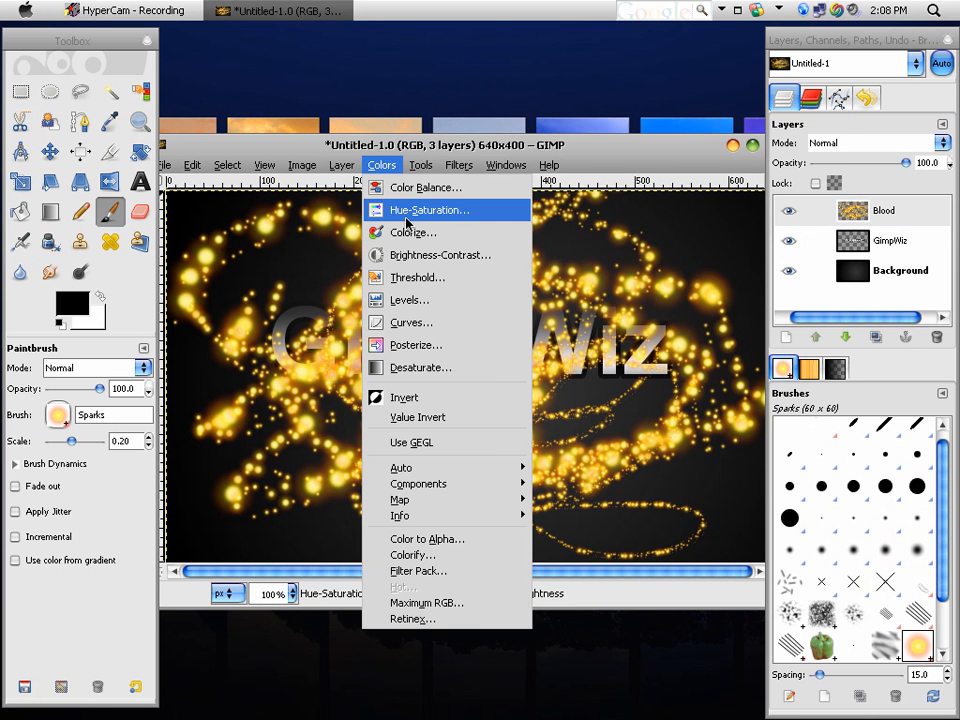
click(415, 232)
drag(632, 104, 718, 93)
drag(748, 189, 637, 200)
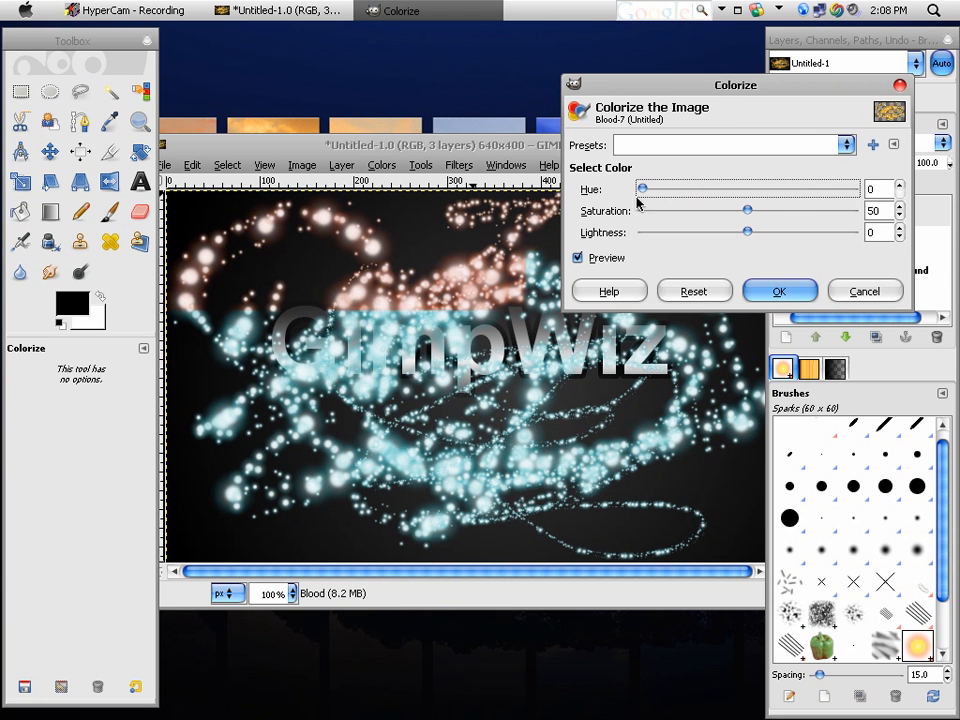
drag(748, 212, 918, 209)
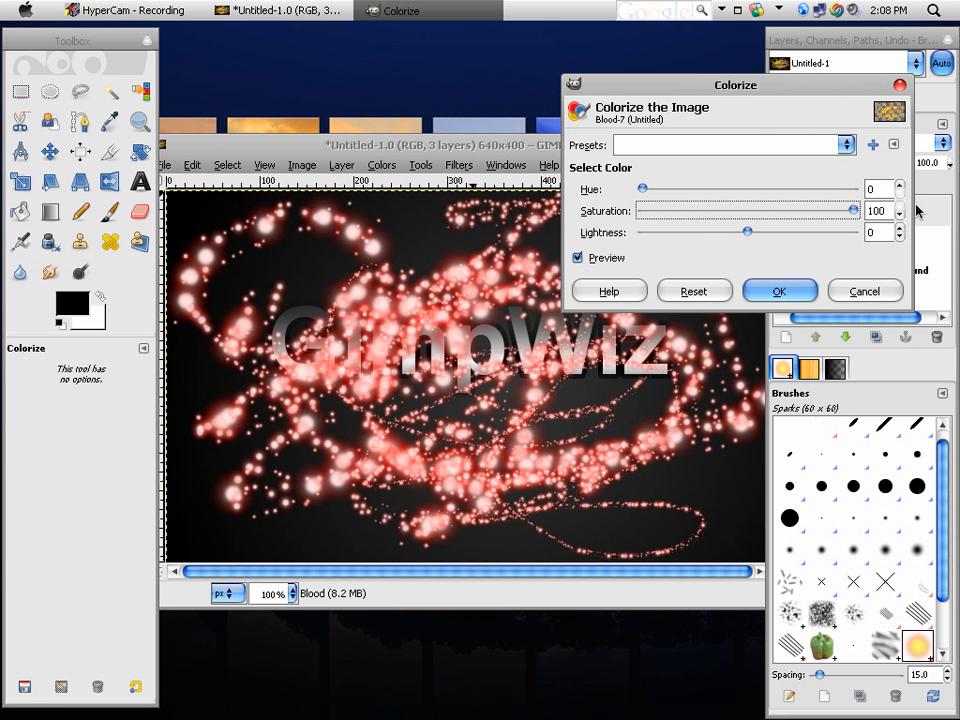
drag(750, 236, 708, 241)
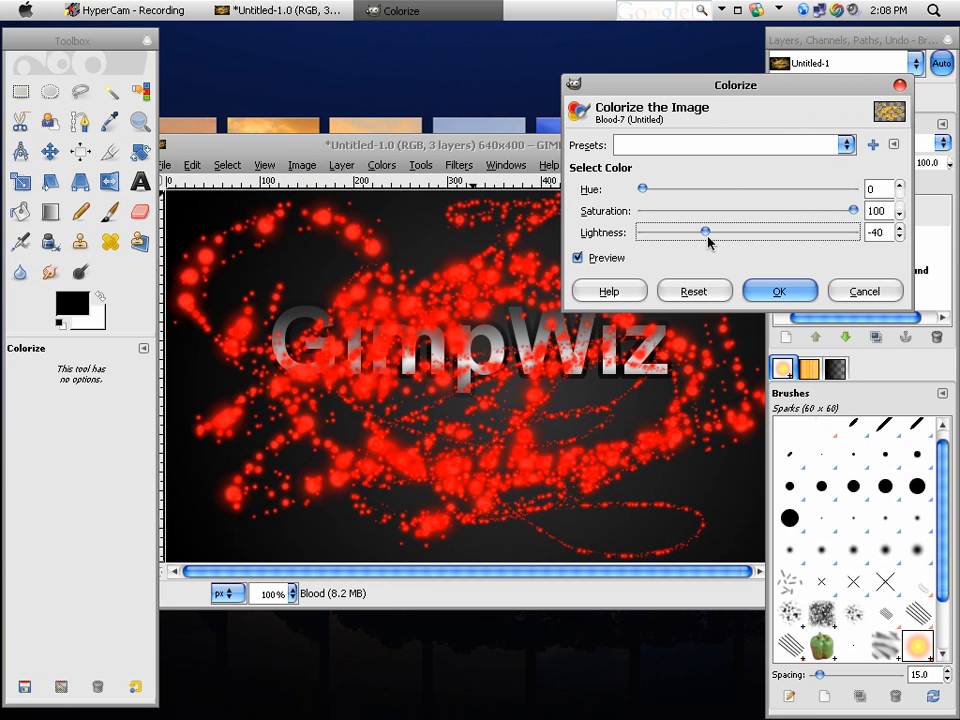
click(782, 290)
Step: Adjust the Blood layer's brightness to -75 and its contrast to 40
drag(467, 170, 453, 143)
click(378, 163)
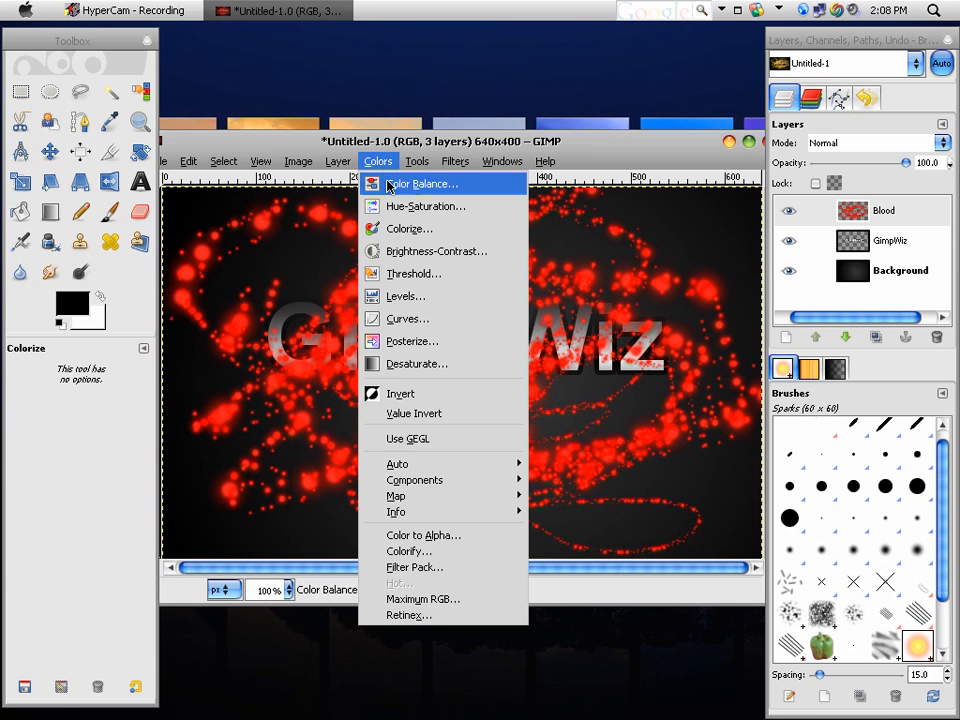
click(390, 251)
drag(232, 154, 173, 160)
drag(233, 178, 268, 180)
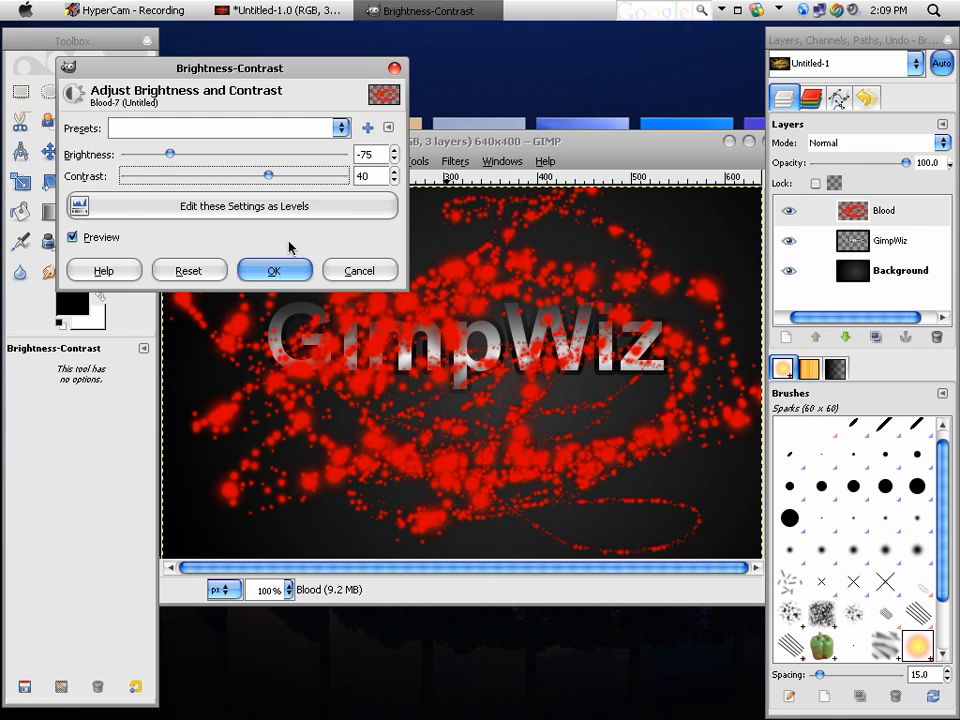
click(273, 270)
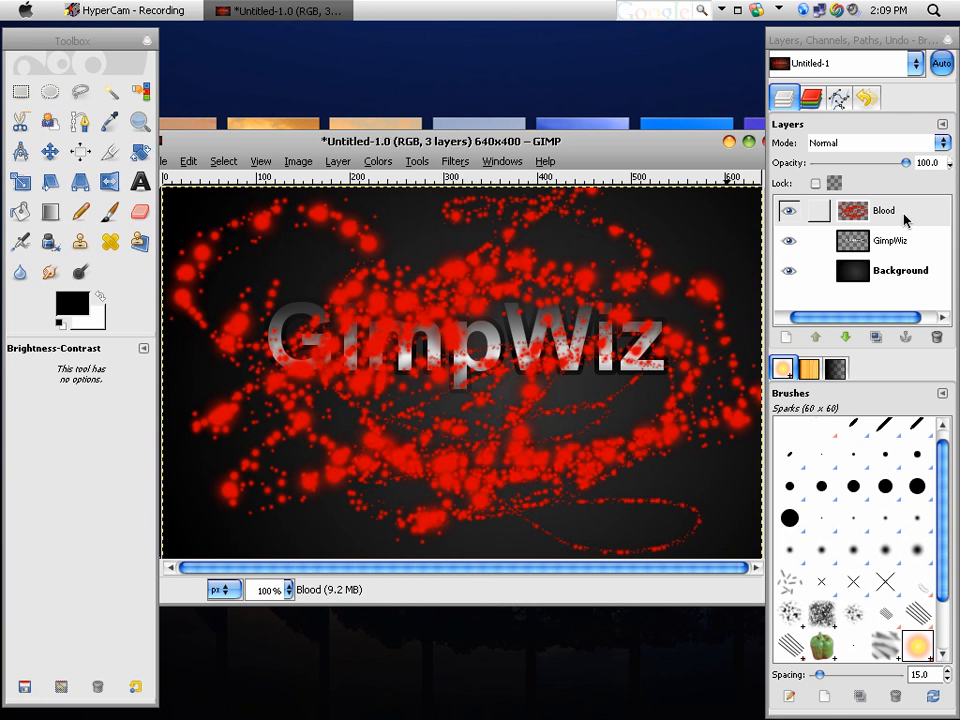
Step: Place the Blood layer beneath the GimpWiz layer and lower its opacity to 67
drag(902, 216, 898, 254)
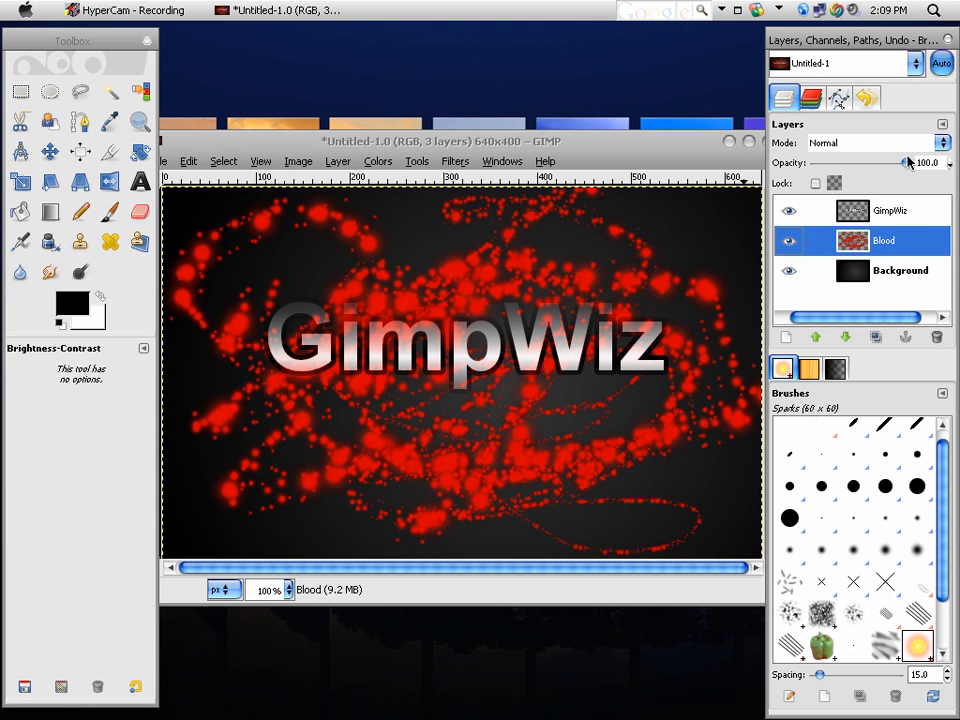
drag(908, 162, 876, 166)
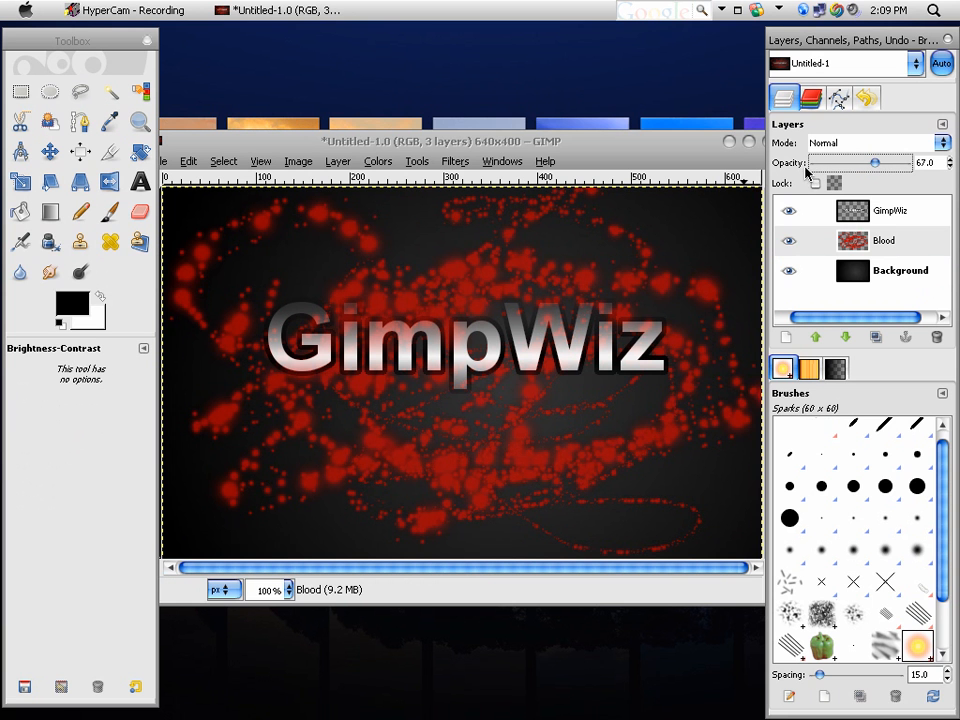
click(898, 242)
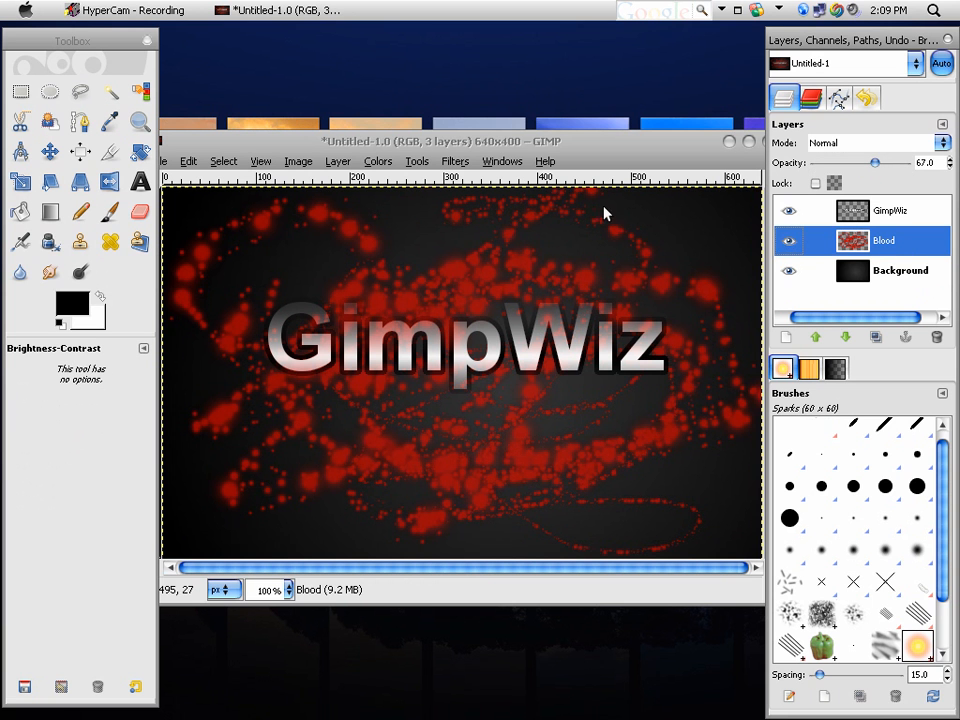
Step: Add a black drop shadow to the Blood layer with X and Y offsets 8, blur radius 15, opacity 80 and resizing allowed
click(456, 162)
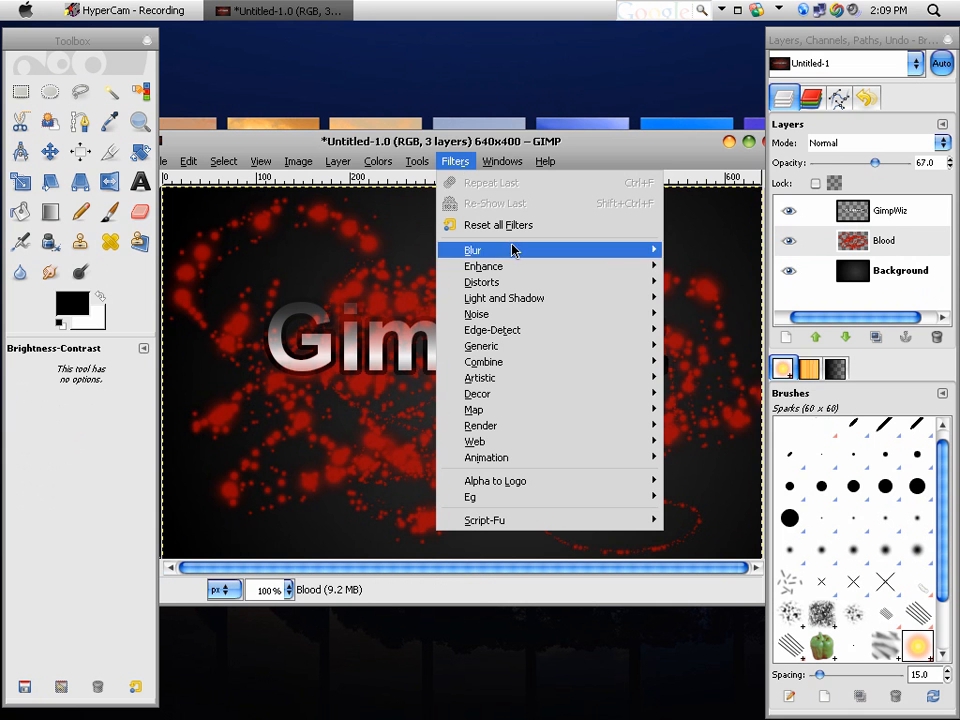
mouse_move(568, 302)
click(740, 386)
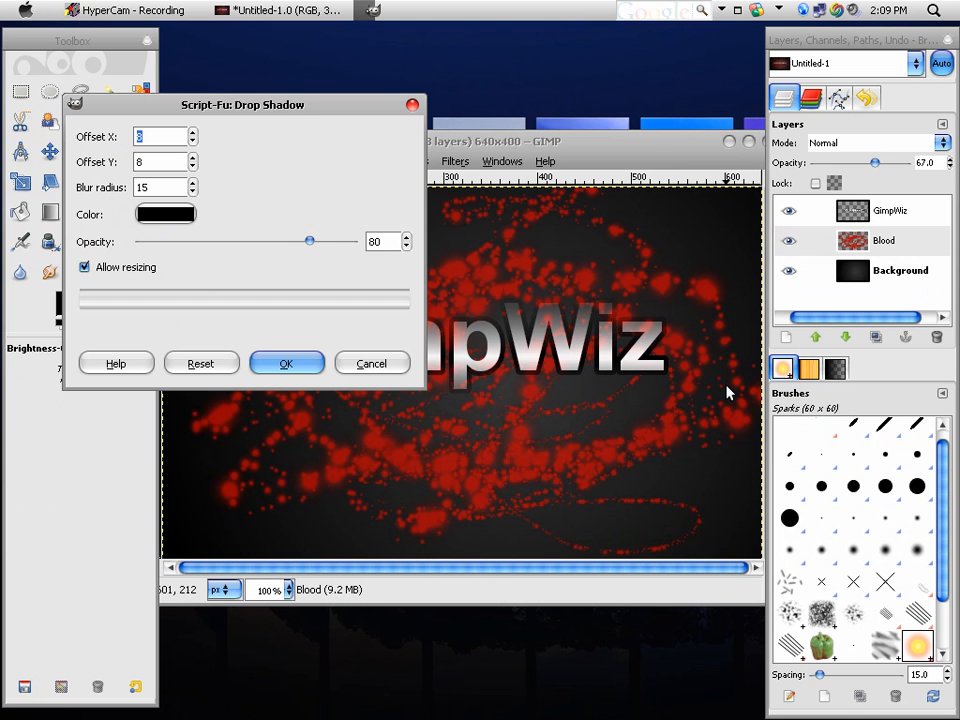
drag(286, 110, 425, 177)
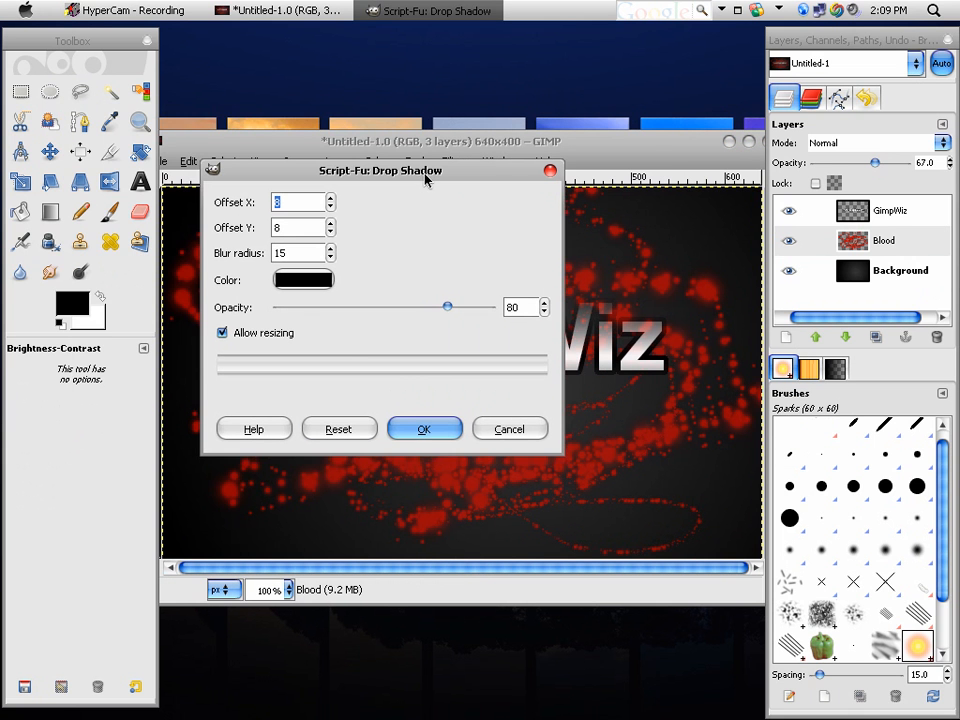
click(422, 428)
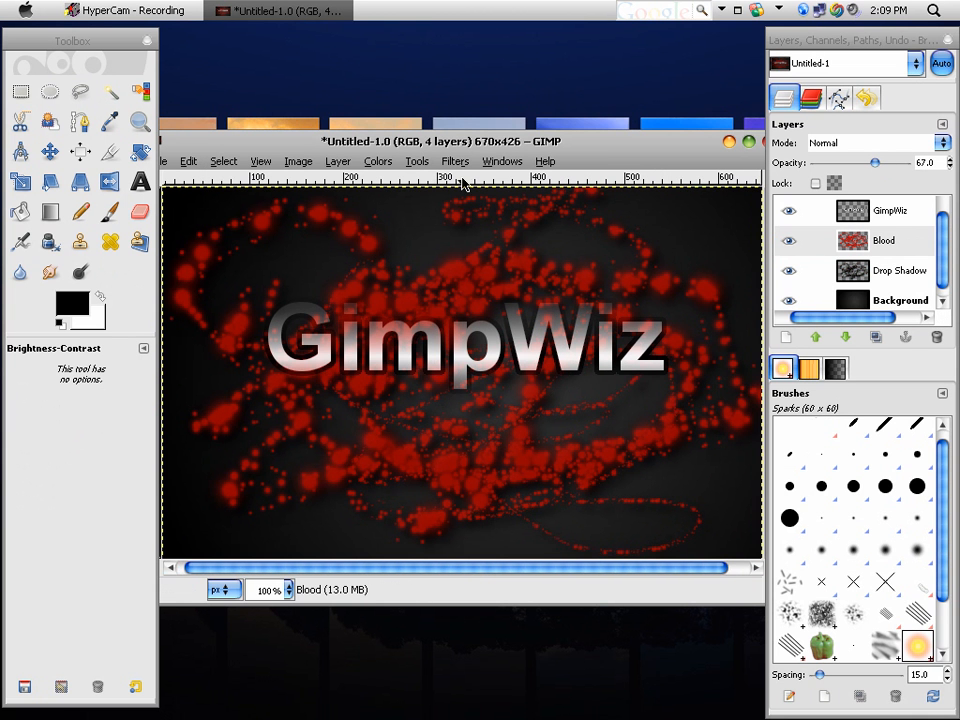
mouse_move(482, 148)
mouse_down()
mouse_move(482, 103)
mouse_move(482, 155)
mouse_up()
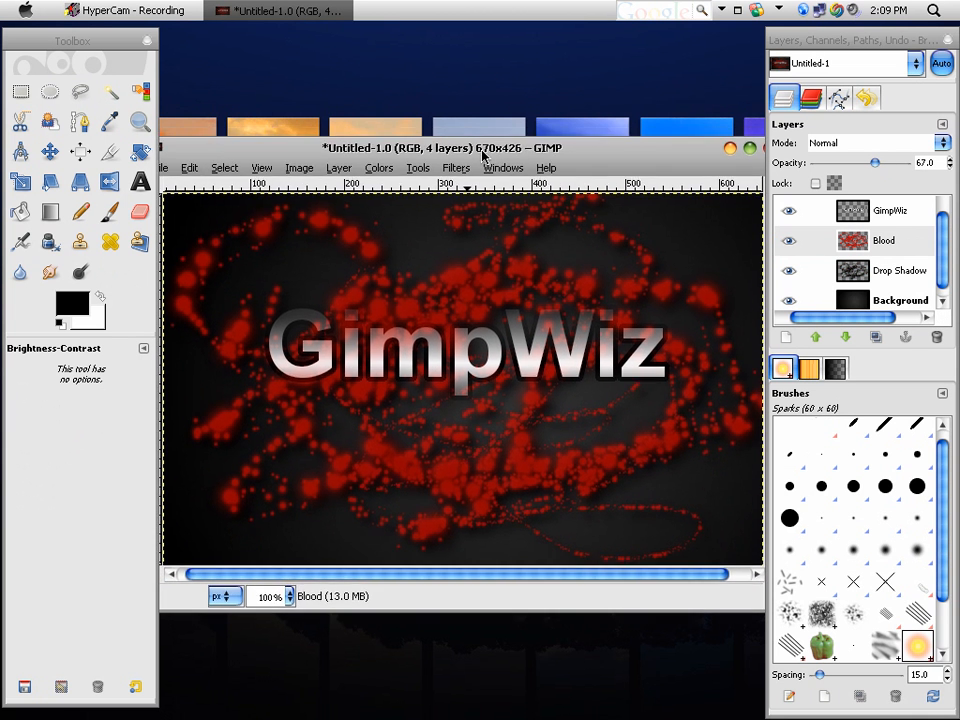
Step: Merge the Blood layer down into its drop shadow layer
click(903, 272)
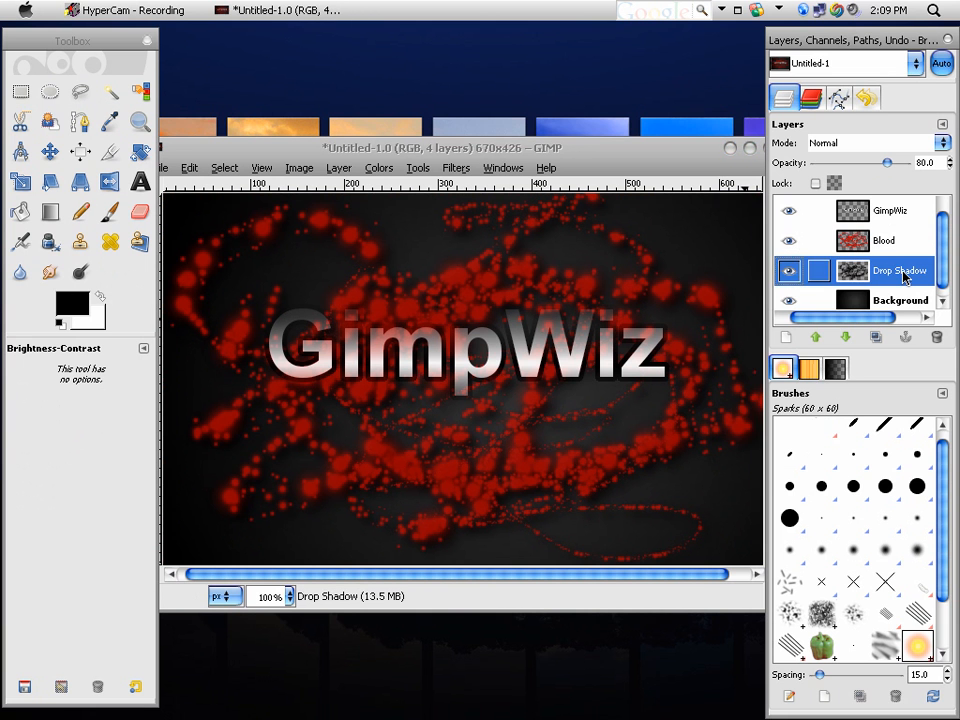
click(842, 240)
right_click(862, 242)
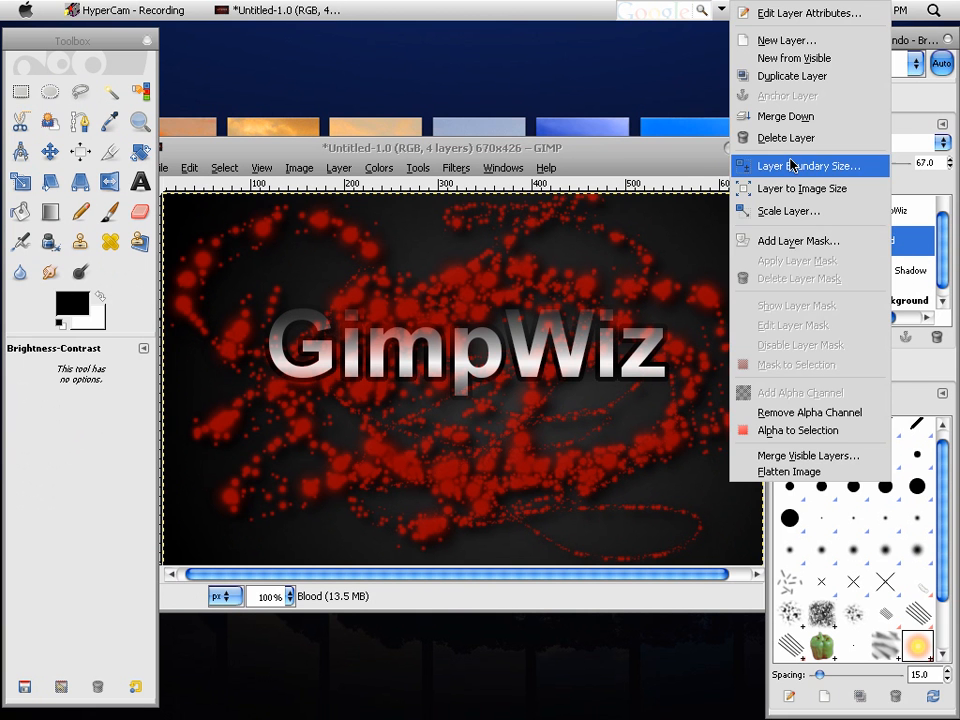
click(786, 116)
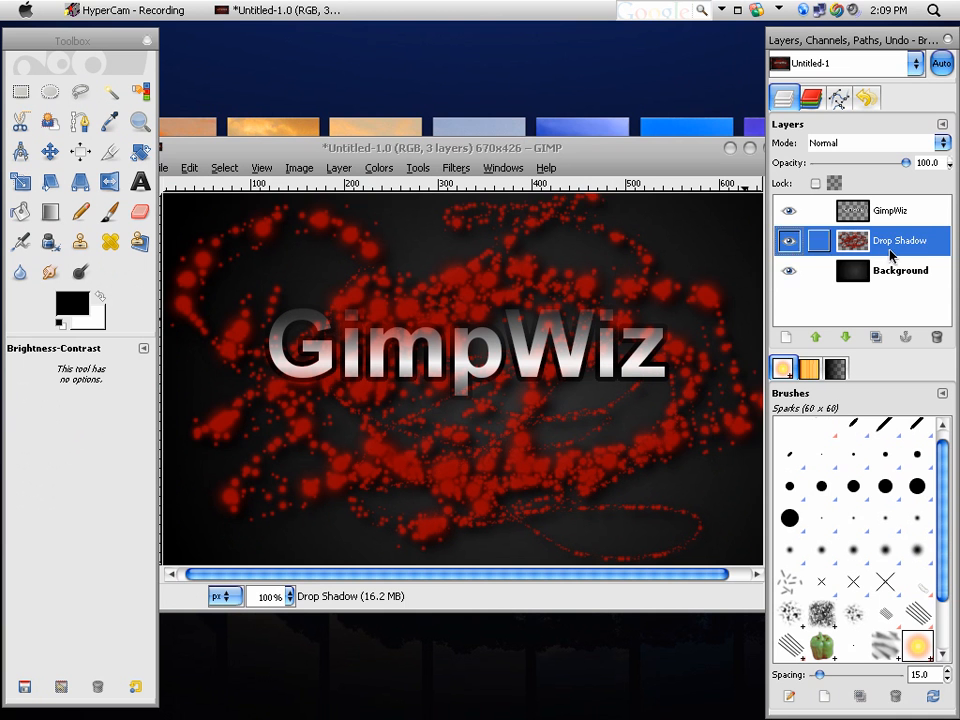
click(892, 268)
click(891, 212)
click(893, 241)
click(896, 273)
click(894, 211)
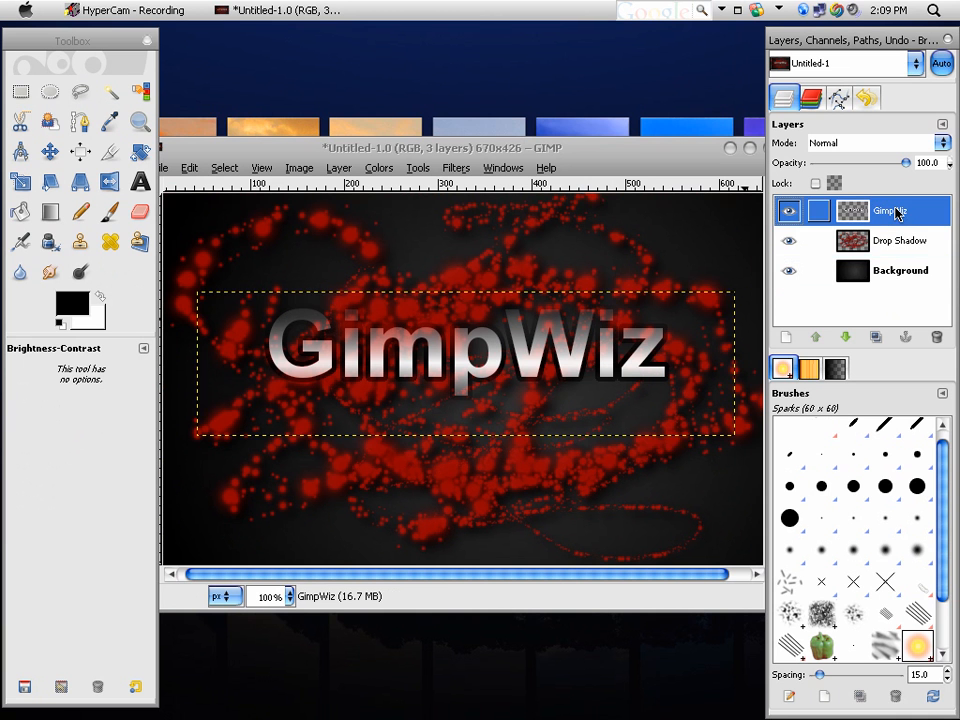
click(894, 242)
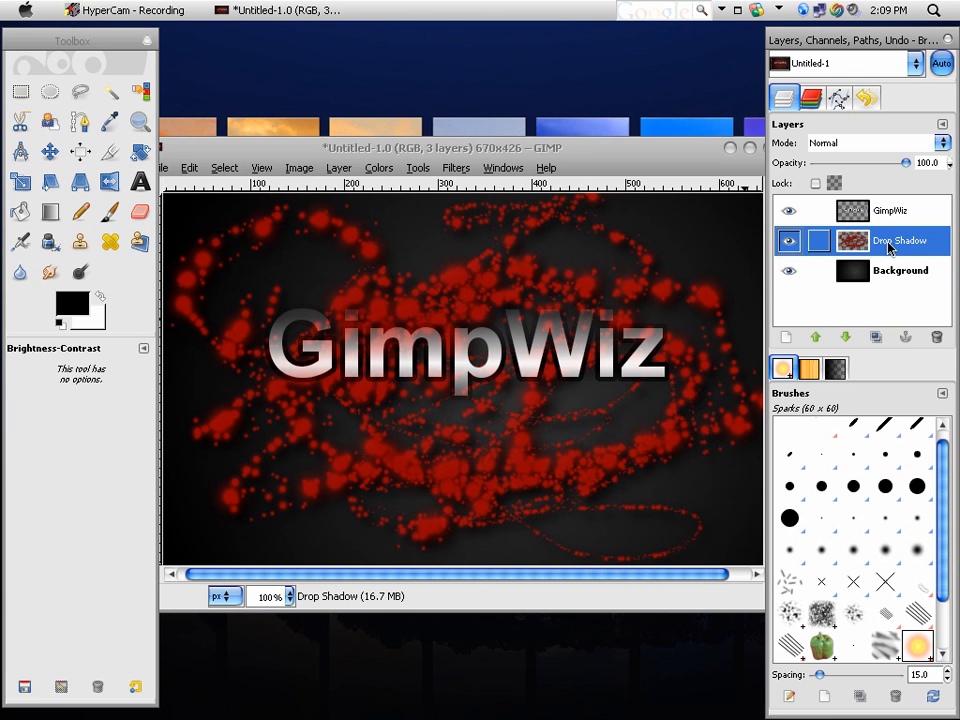
click(880, 268)
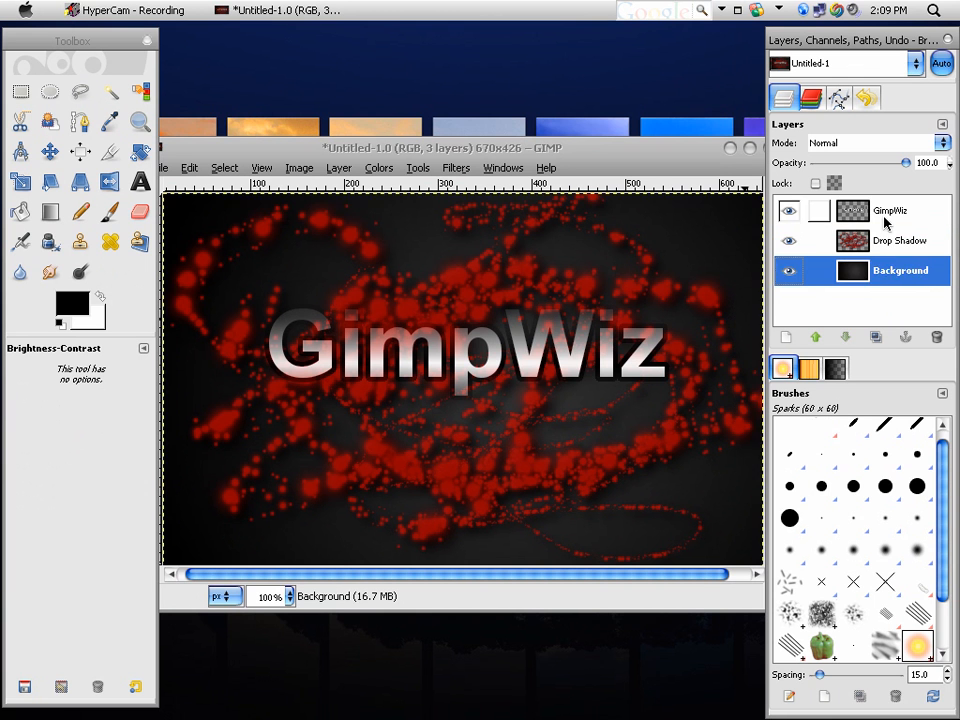
Step: Add a black drop shadow to the GimpWiz layer with X and Y offsets 8, blur radius 15 and opacity 80
click(885, 218)
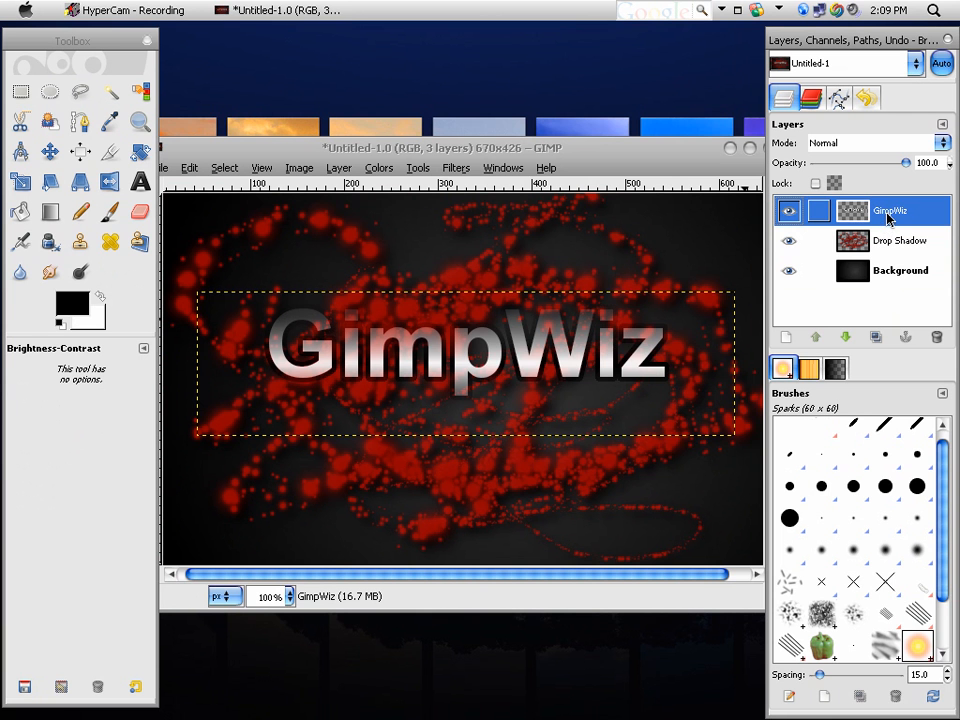
click(456, 168)
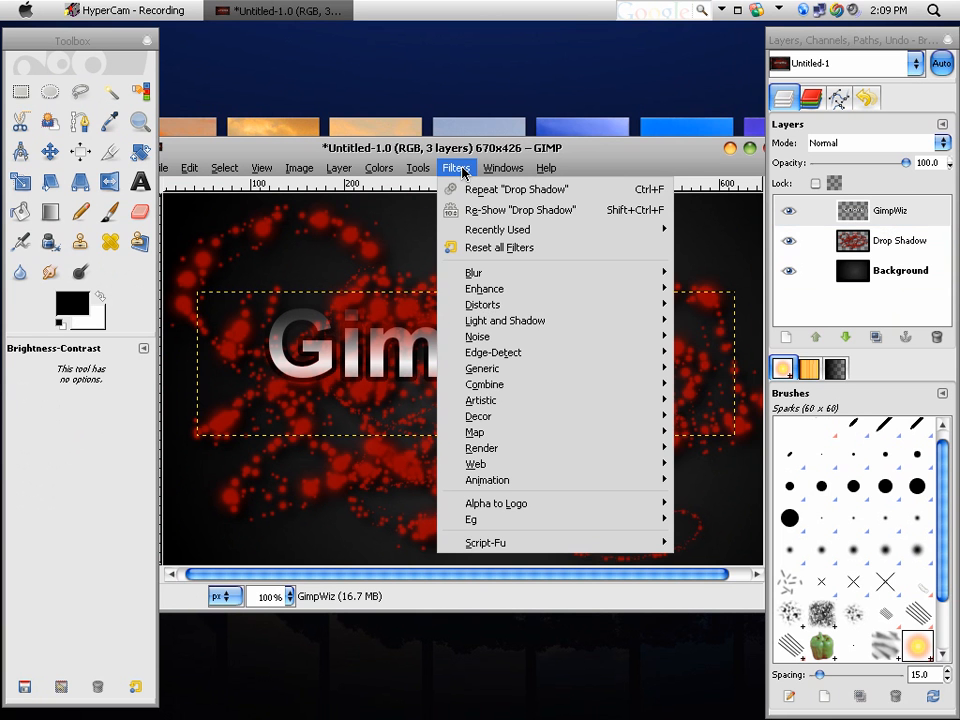
mouse_move(536, 321)
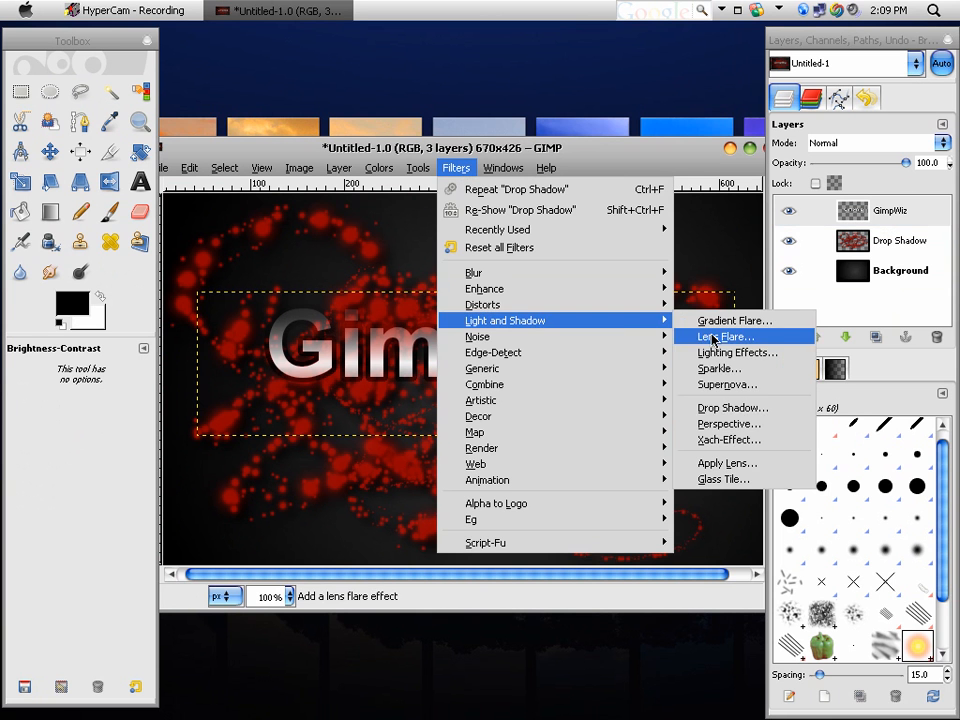
click(731, 408)
drag(285, 137, 354, 194)
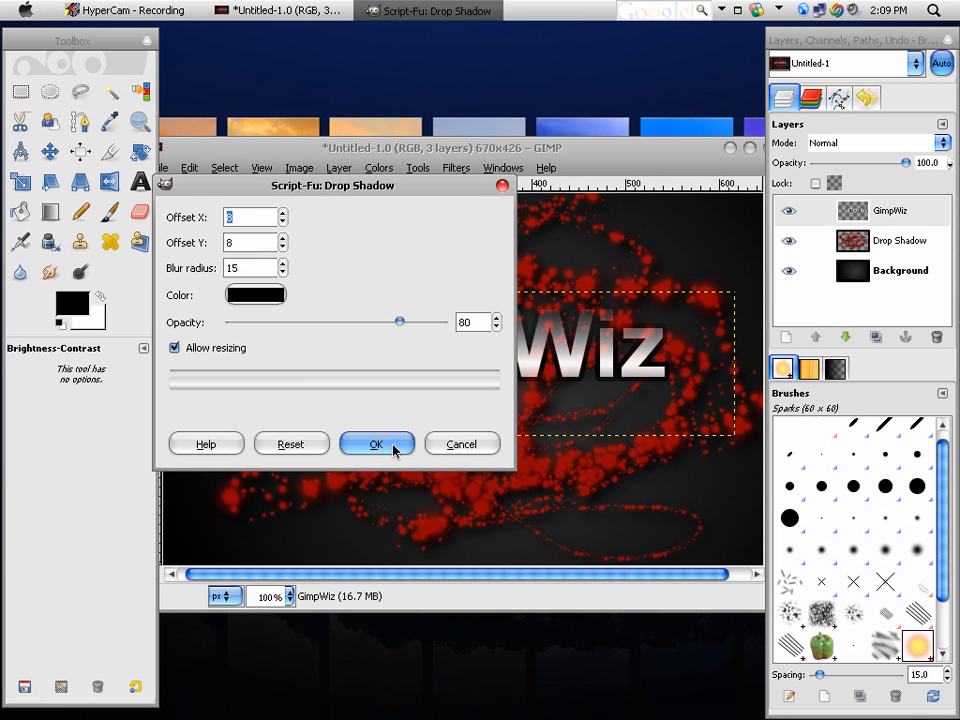
click(394, 449)
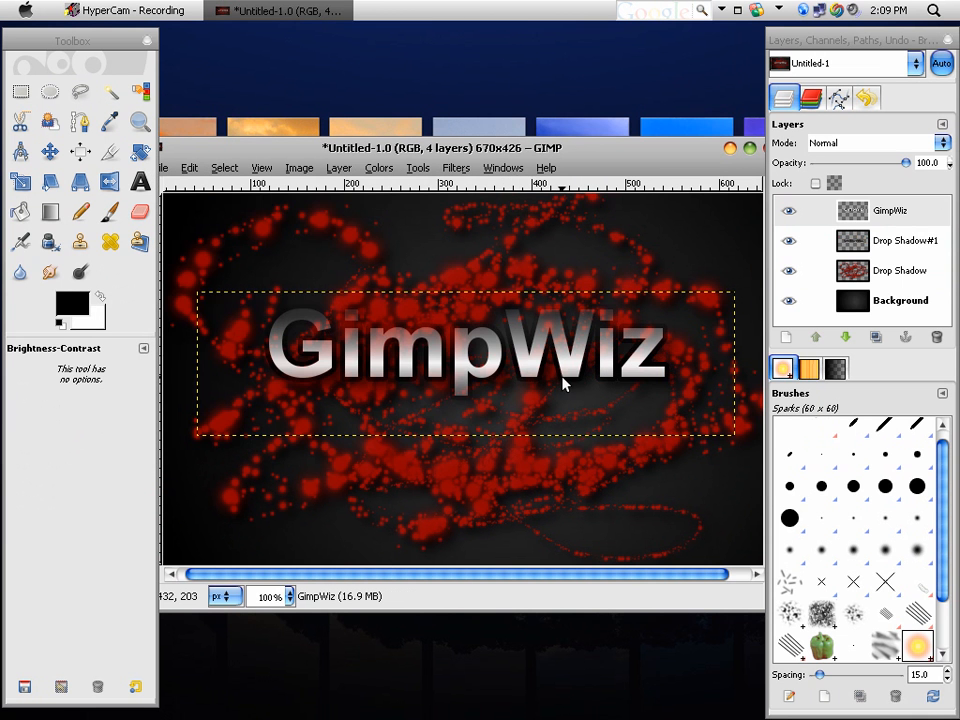
Step: Duplicate the GimpWiz text's drop shadow layer twice to strengthen the shadow
click(904, 241)
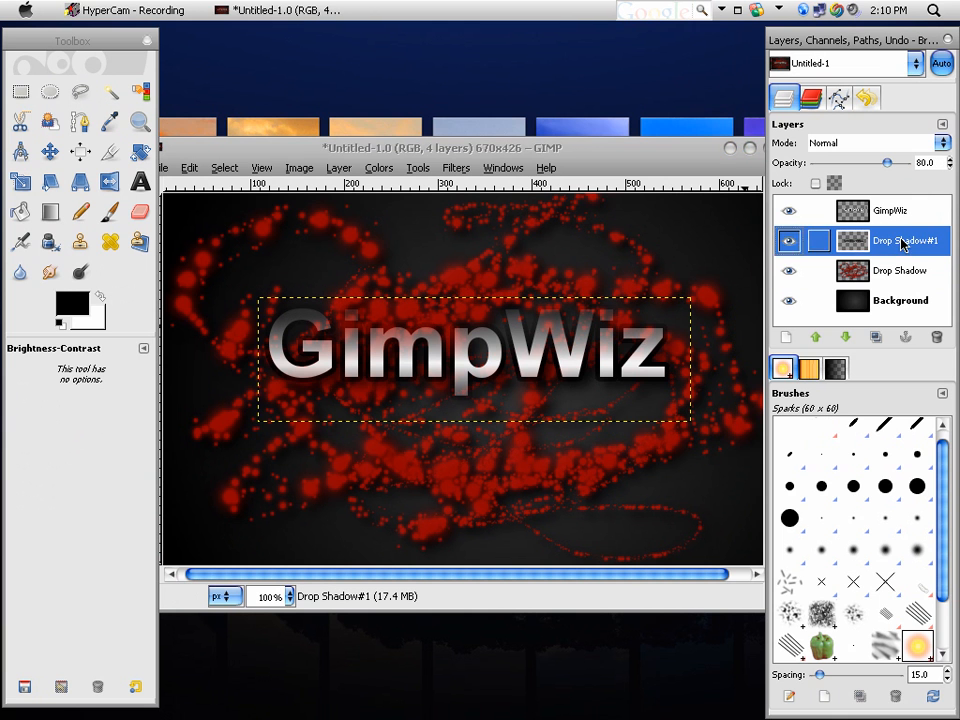
click(864, 340)
click(865, 341)
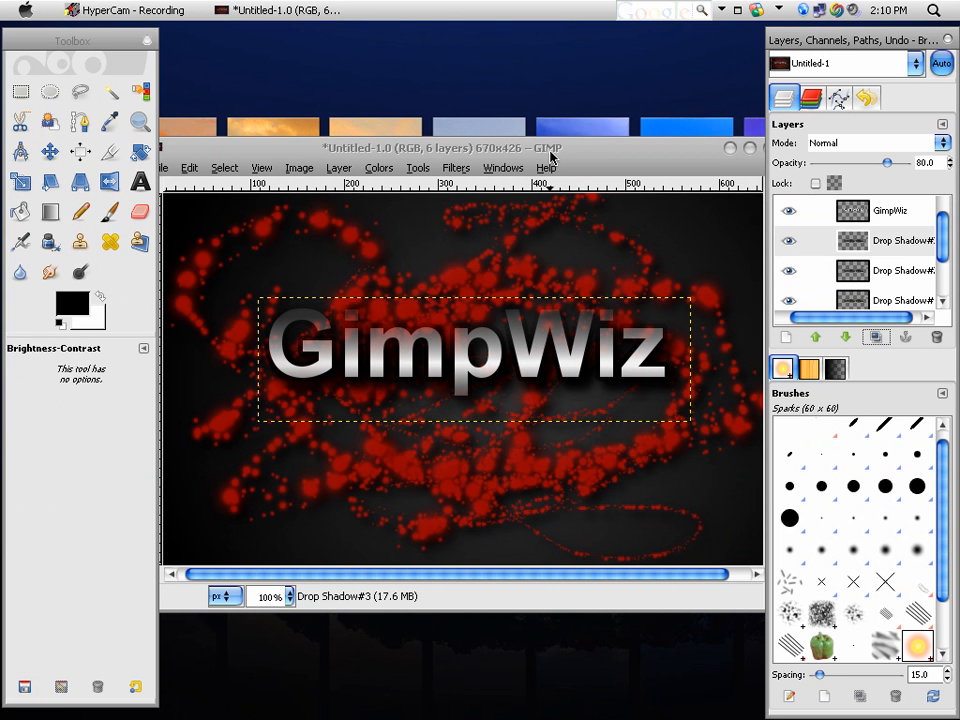
Step: Merge the GimpWiz layer down through all three of its drop shadow layers into a single text layer
click(896, 213)
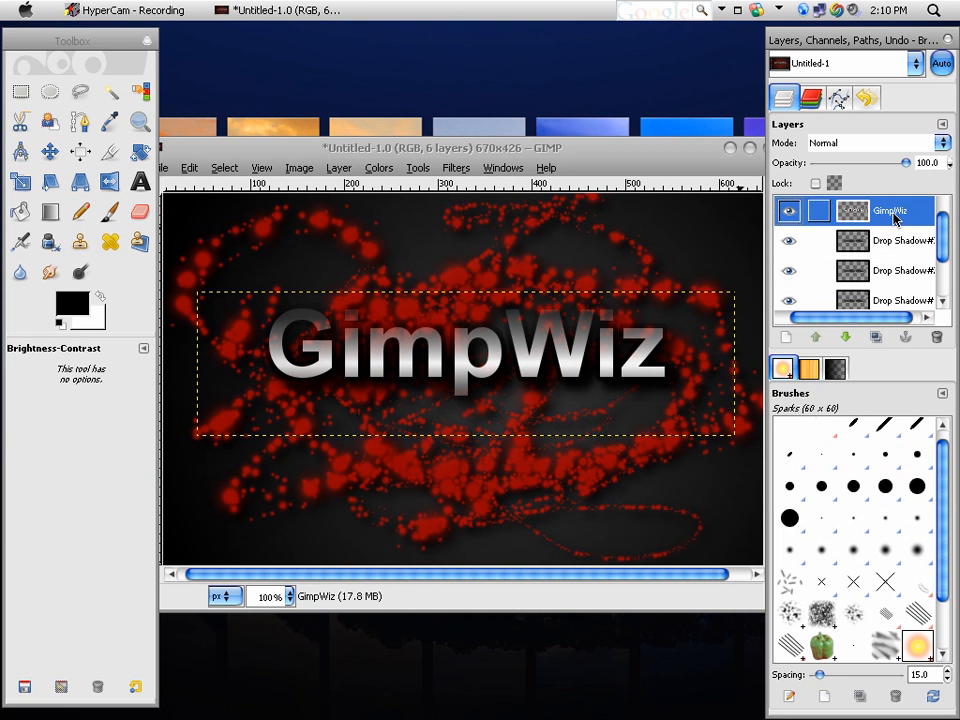
right_click(896, 214)
click(820, 340)
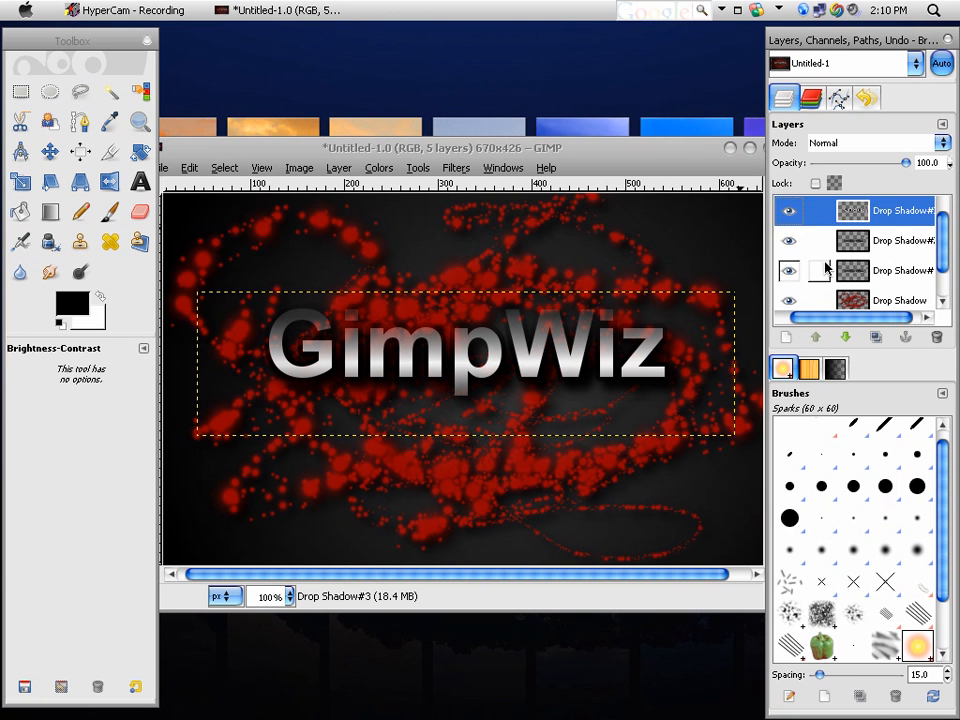
right_click(872, 215)
click(765, 330)
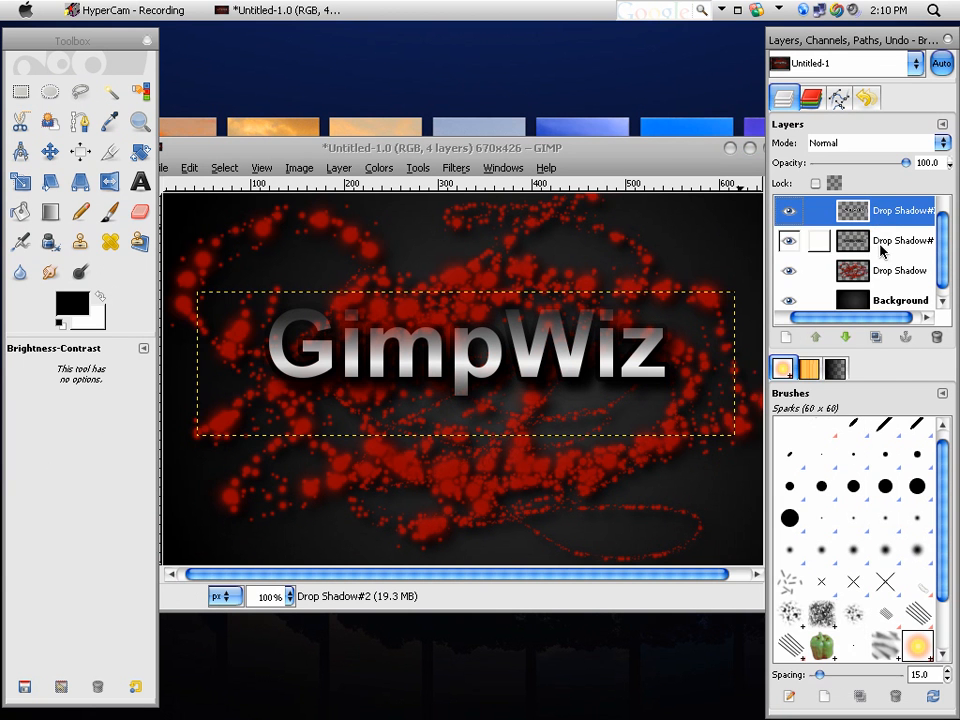
right_click(892, 218)
click(782, 332)
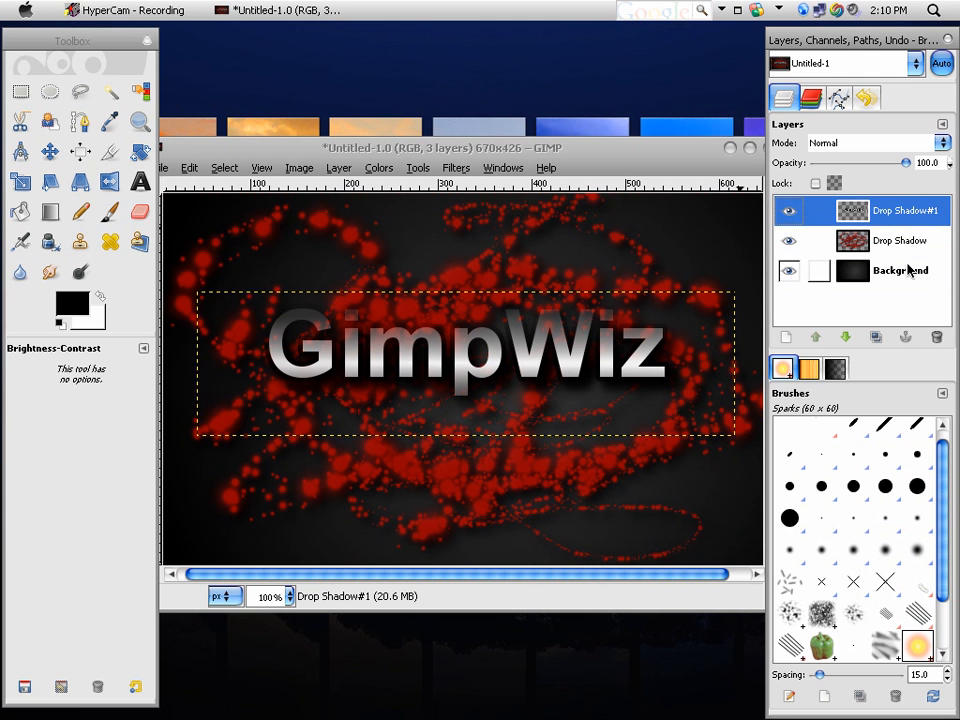
Step: Rotate the merged GimpWiz text layer counterclockwise so it slopes upward to the right, and reposition it over the blood splatter
click(141, 155)
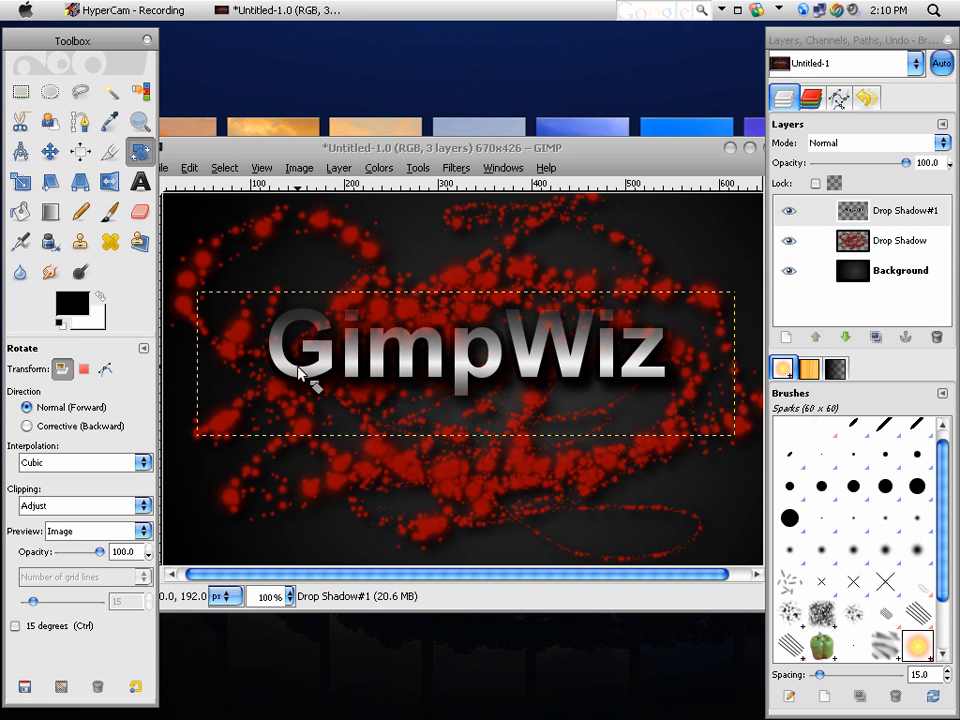
drag(311, 379, 313, 455)
click(313, 313)
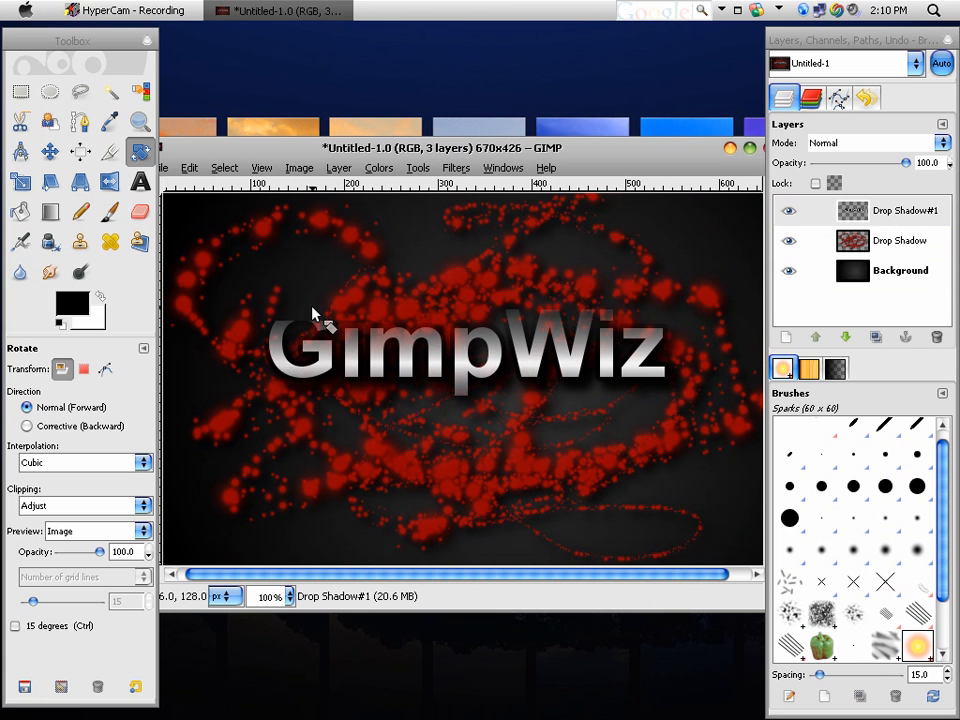
click(49, 153)
mouse_move(433, 377)
mouse_down()
mouse_move(447, 398)
mouse_move(432, 390)
mouse_move(439, 399)
mouse_up()
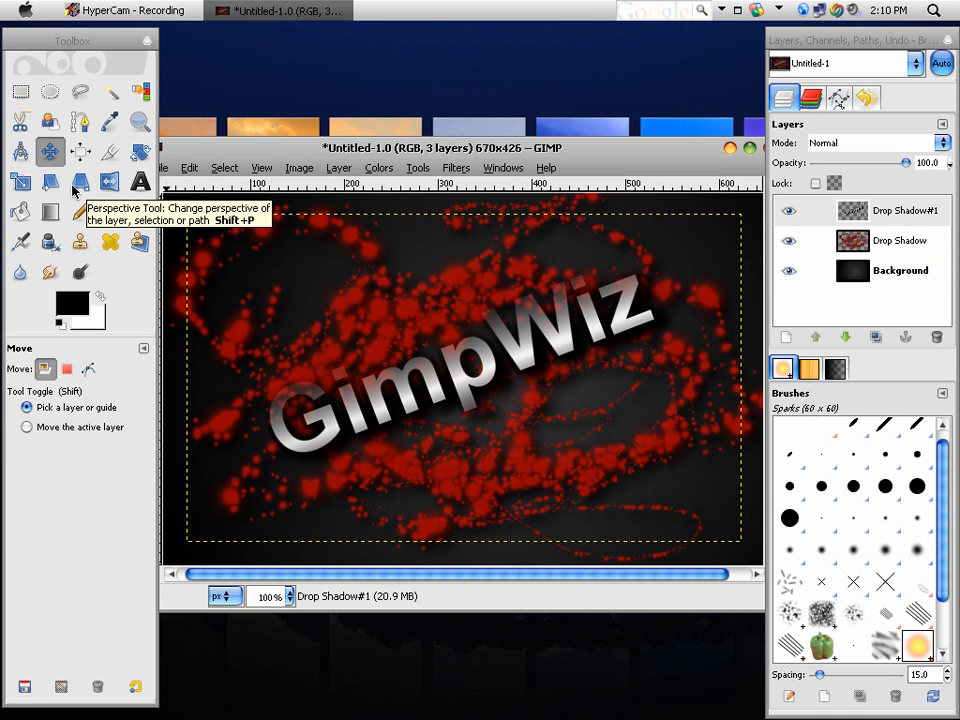
Step: Apply a Perspective transform to the text layer, pulling its lower-left corner up and upper-right corner inward, and move it down and right
click(80, 184)
drag(281, 421, 279, 359)
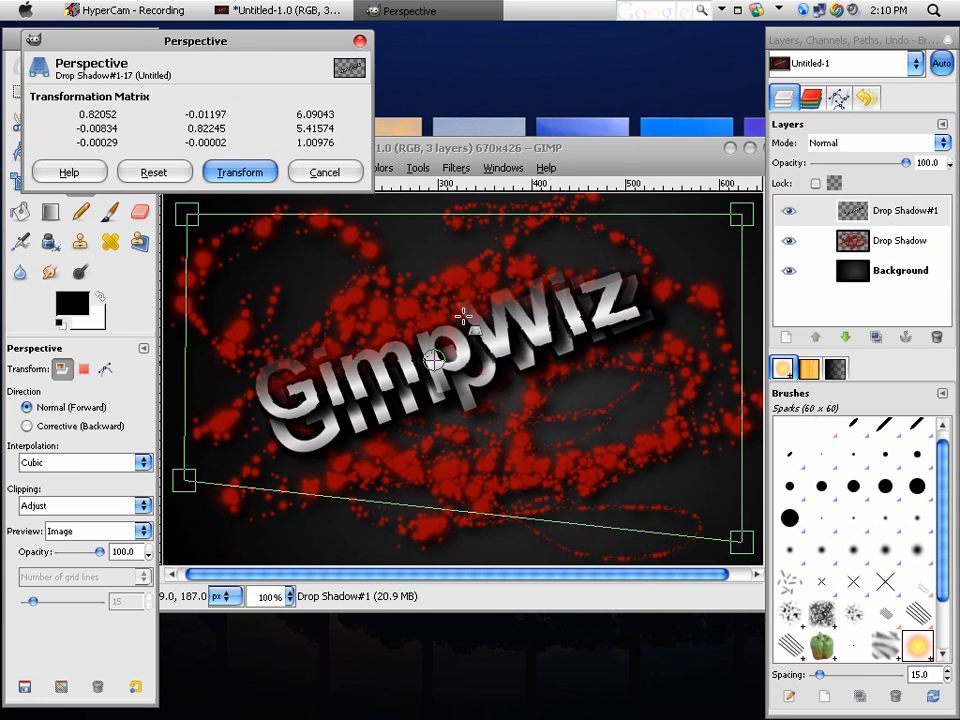
drag(740, 214, 637, 268)
click(239, 178)
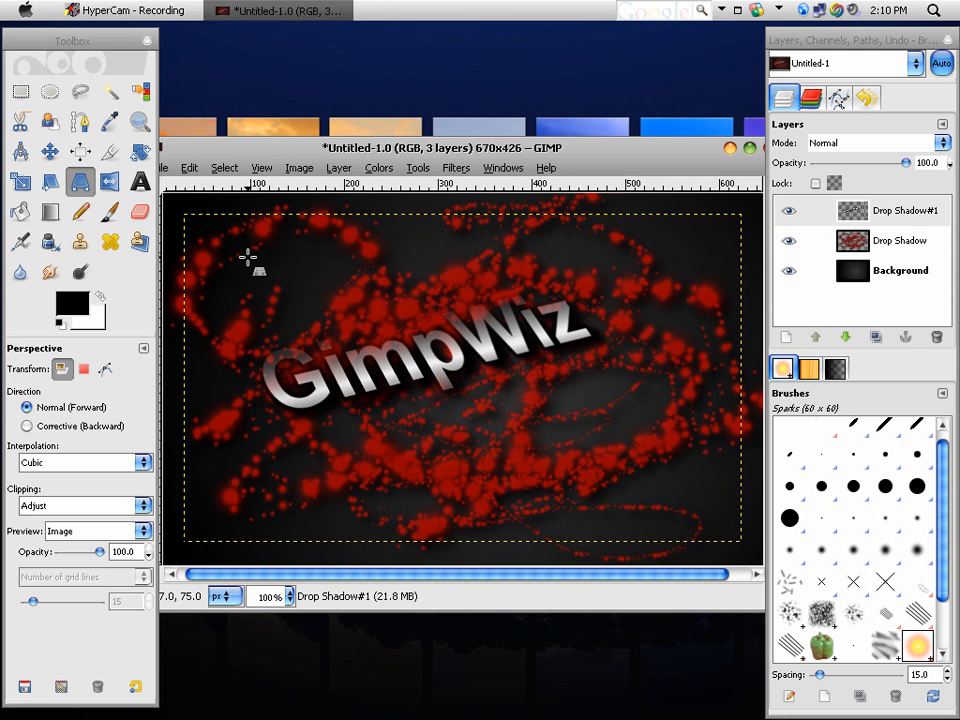
click(49, 151)
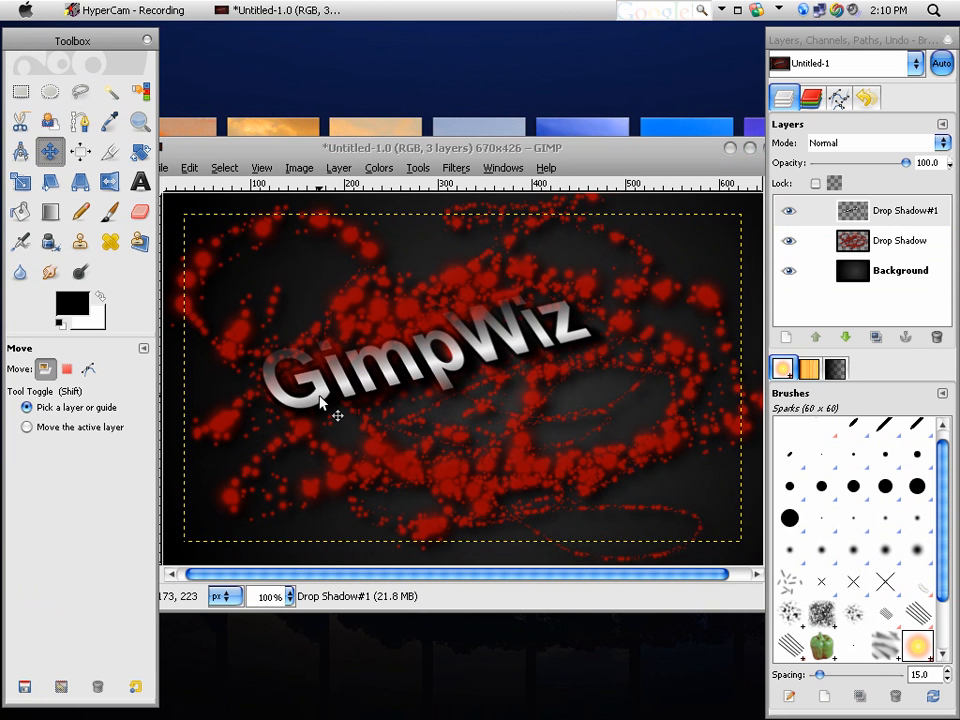
drag(318, 397, 362, 422)
Step: Scale the GimpWiz text layer to about 653 by 360 pixels, and move it slightly right over the splatter
click(53, 182)
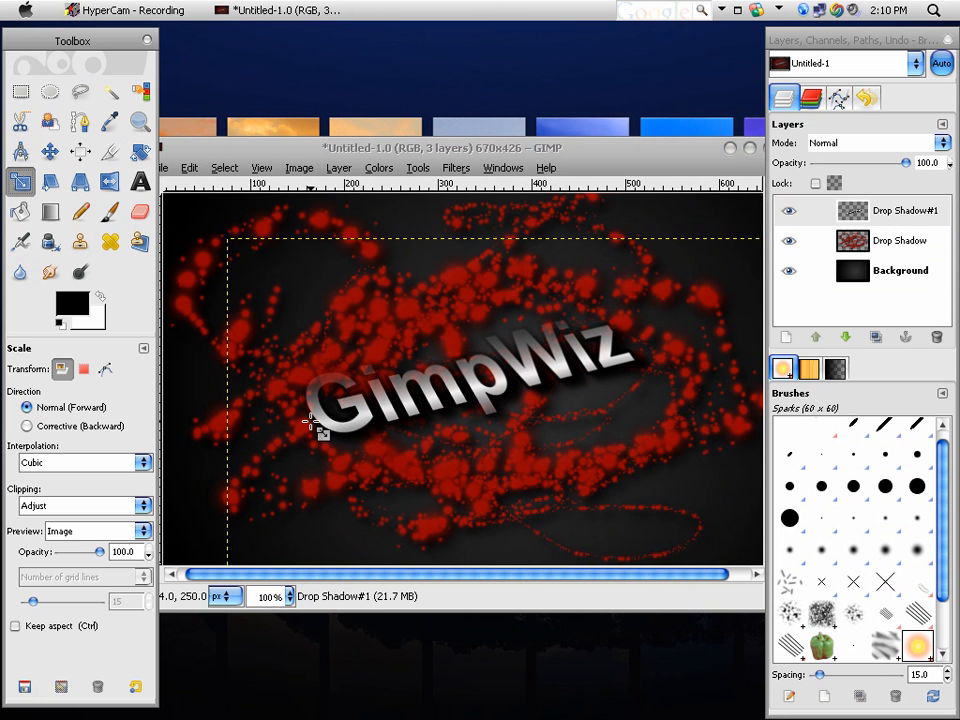
click(290, 408)
drag(270, 406, 266, 429)
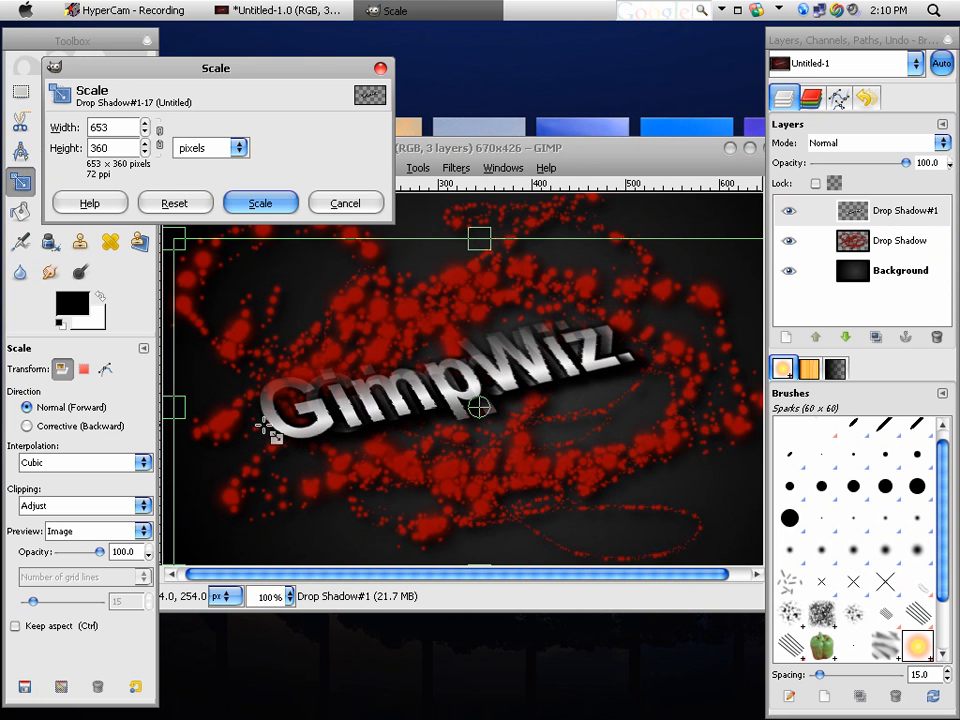
click(259, 204)
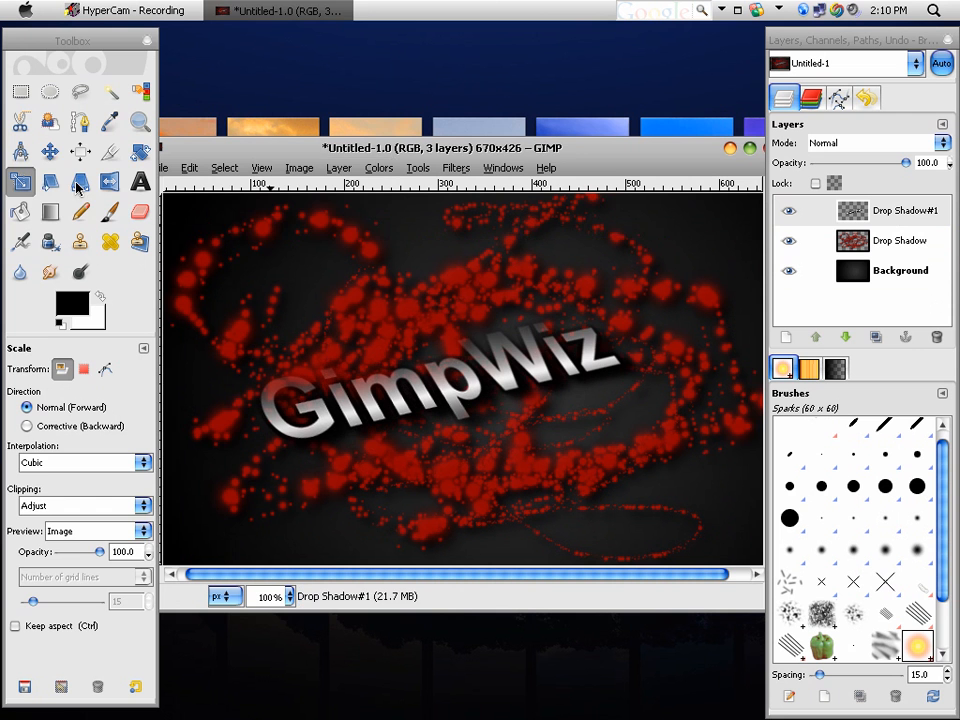
click(50, 151)
drag(321, 431, 357, 429)
Step: Darken the red splatter layer with Brightness-Contrast, setting brightness to about -62 and raising the contrast
click(907, 211)
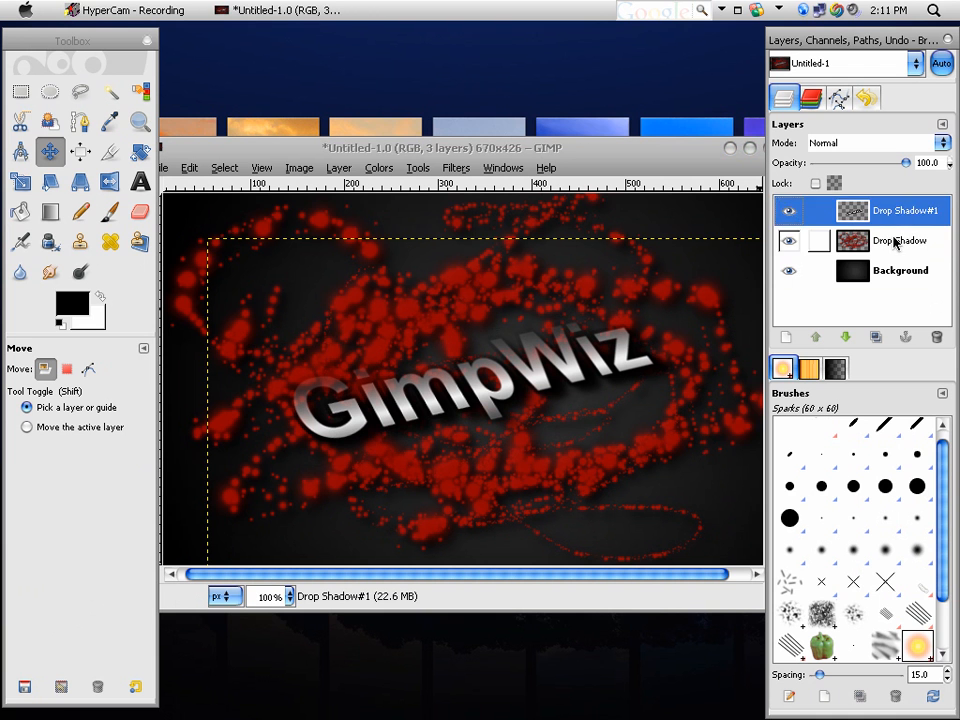
click(897, 241)
click(897, 218)
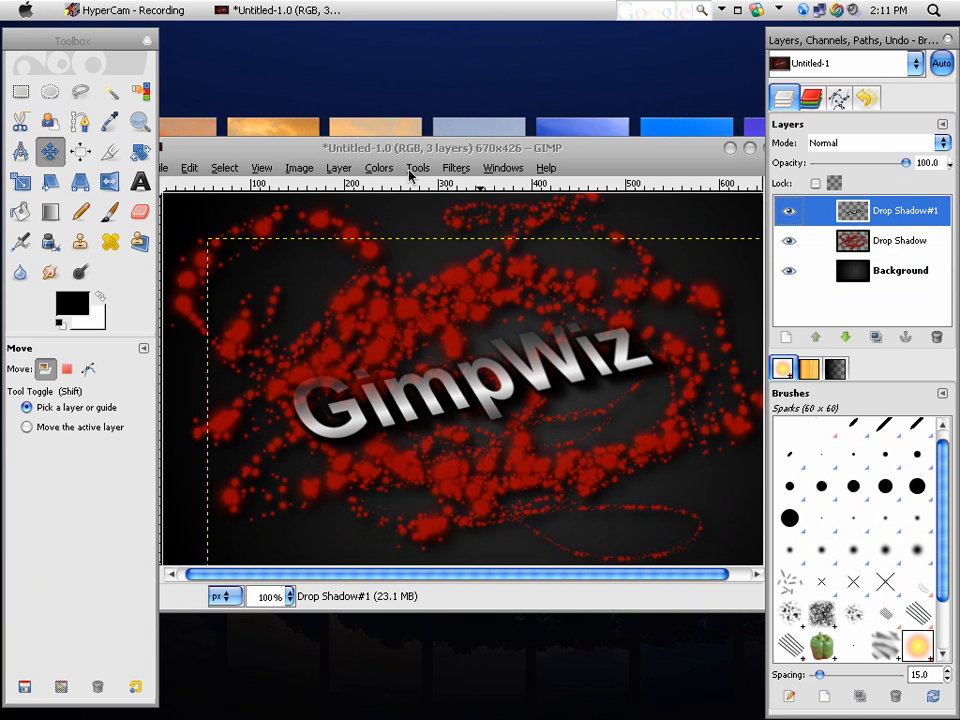
click(910, 241)
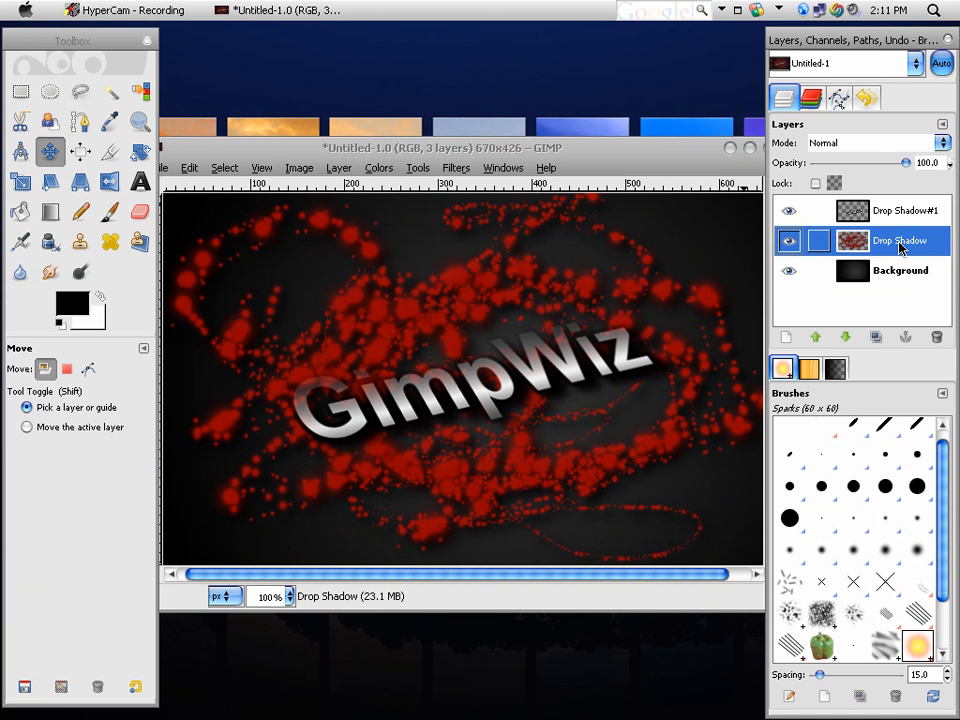
click(380, 168)
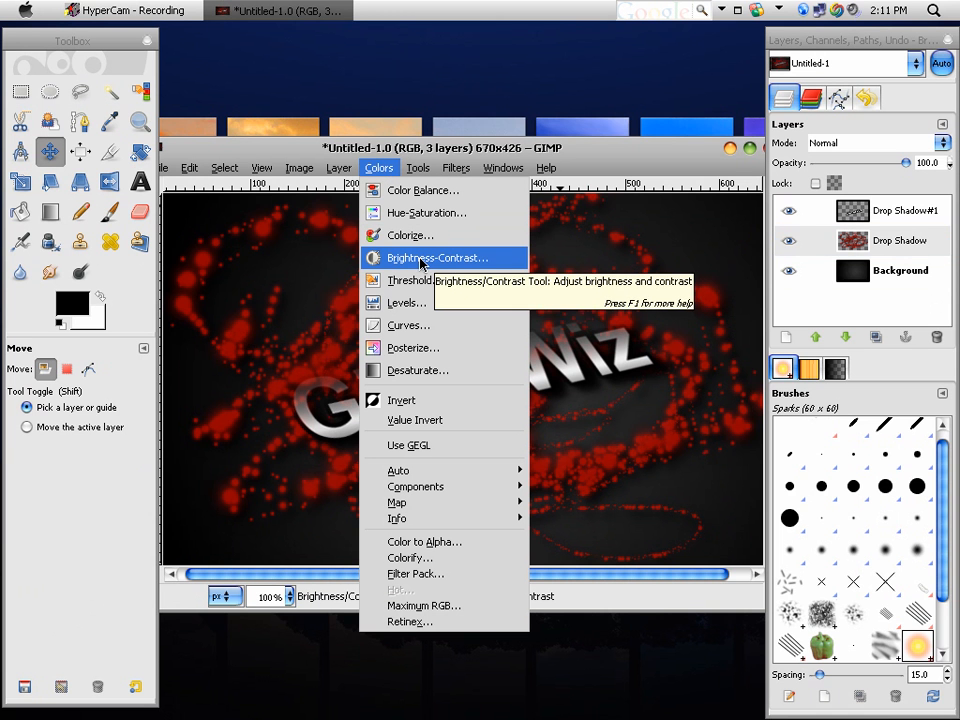
click(420, 258)
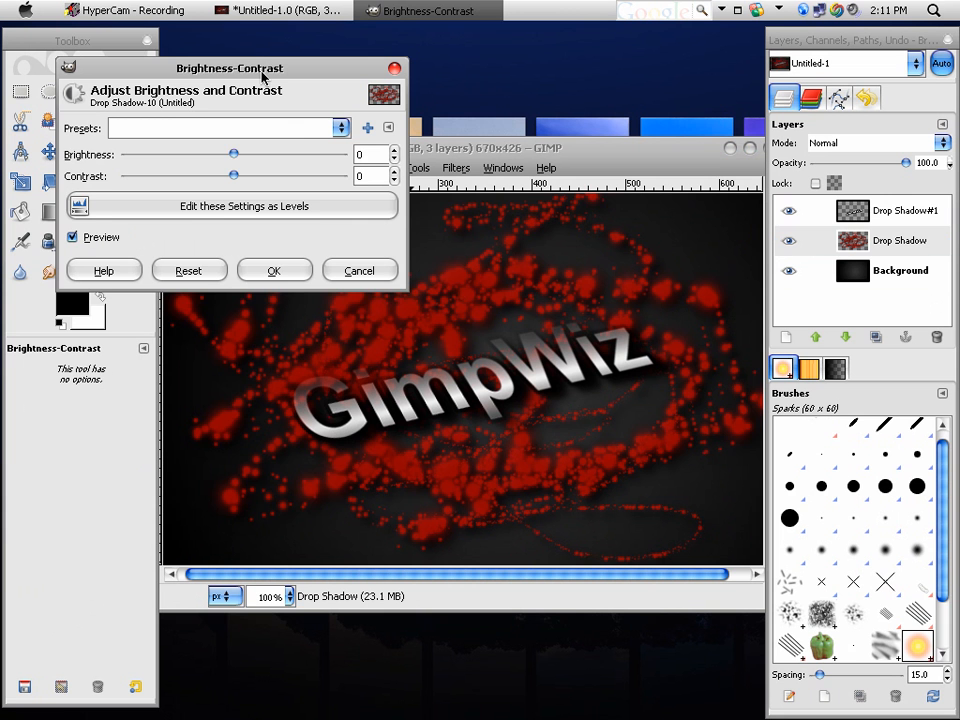
drag(232, 149, 178, 150)
drag(230, 170, 279, 173)
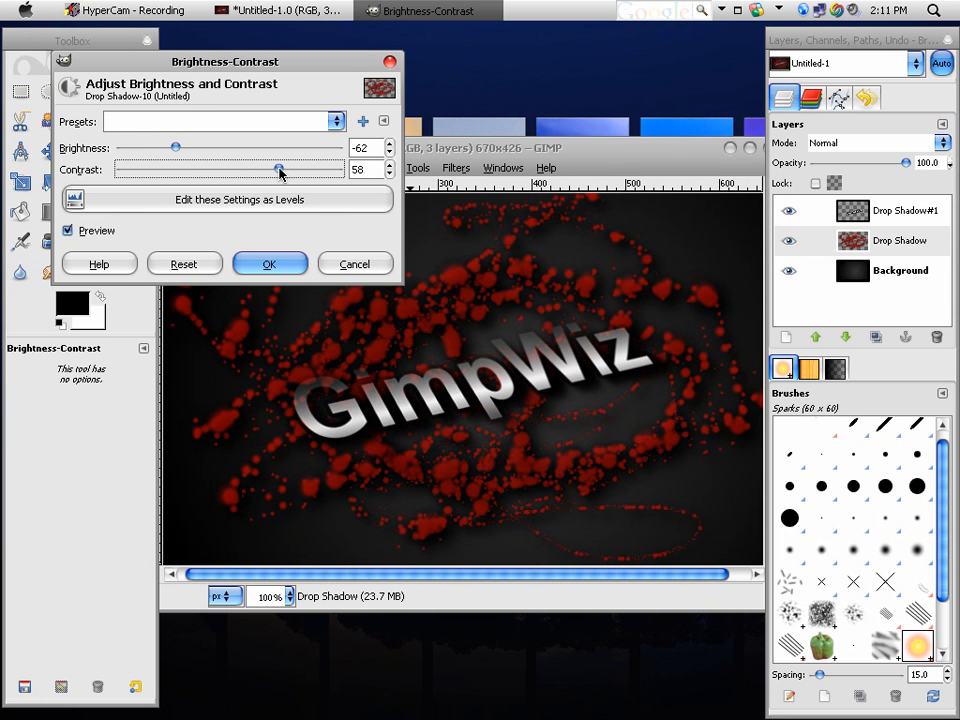
drag(282, 173, 275, 174)
click(269, 264)
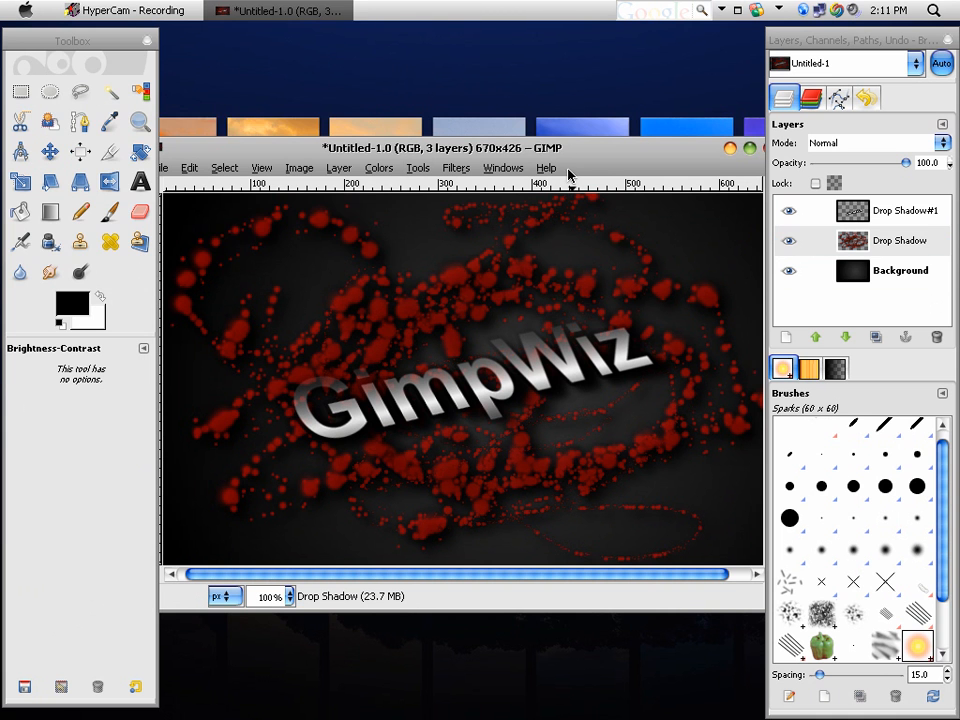
Step: Add a white (full opacity) layer mask to the GimpWiz text layer
mouse_move(568, 148)
mouse_down()
mouse_move(578, 127)
mouse_move(548, 130)
mouse_move(549, 165)
mouse_move(549, 154)
mouse_move(574, 153)
mouse_move(575, 142)
mouse_up()
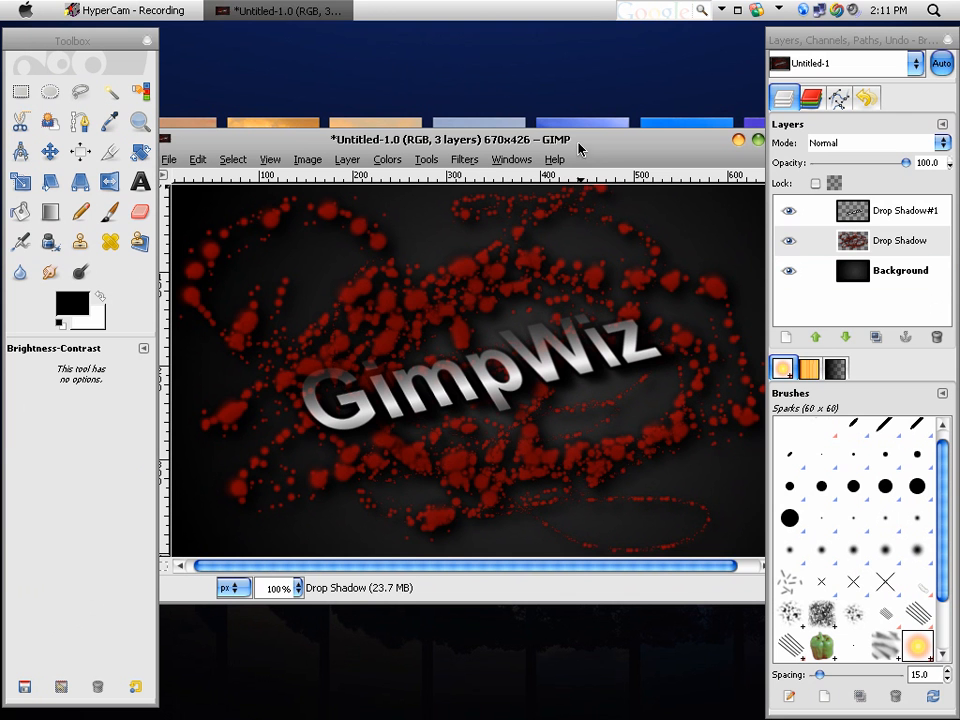
click(906, 211)
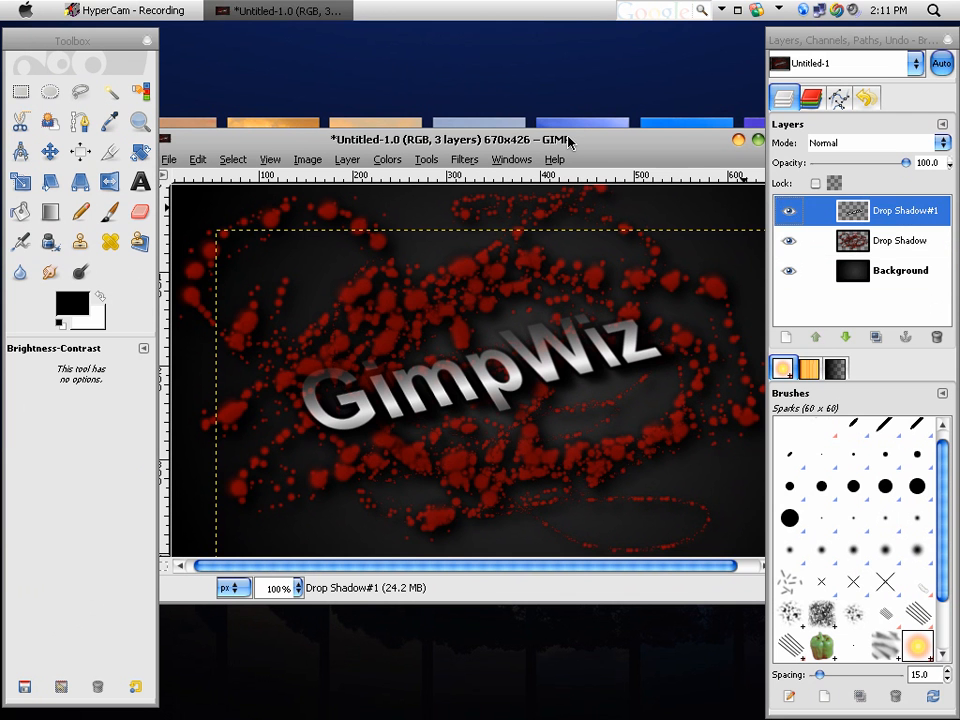
drag(568, 141, 568, 122)
right_click(889, 212)
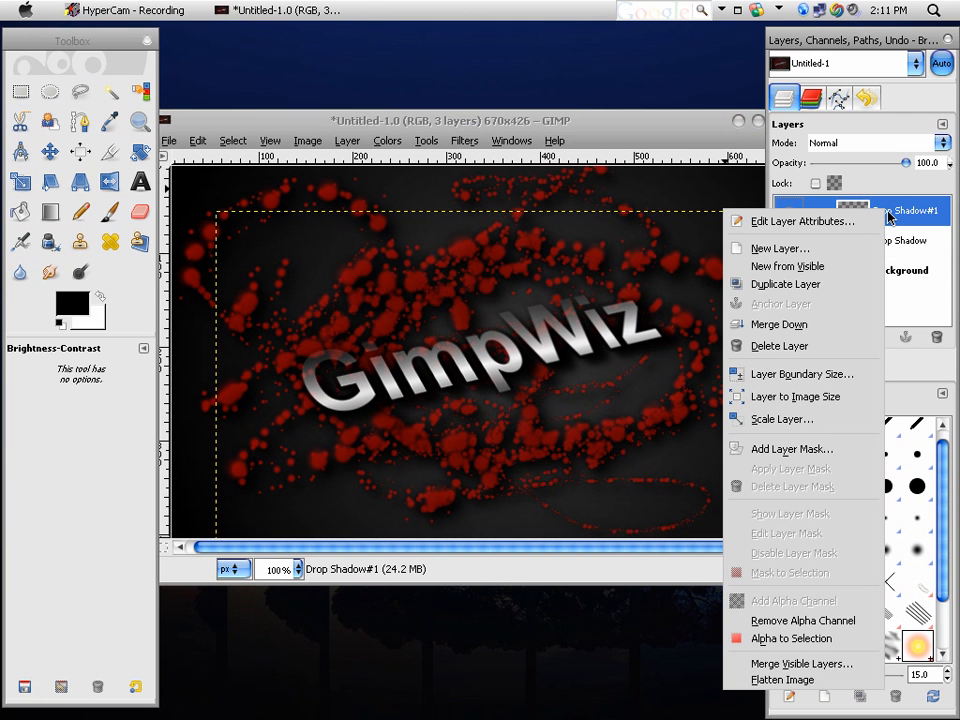
click(754, 449)
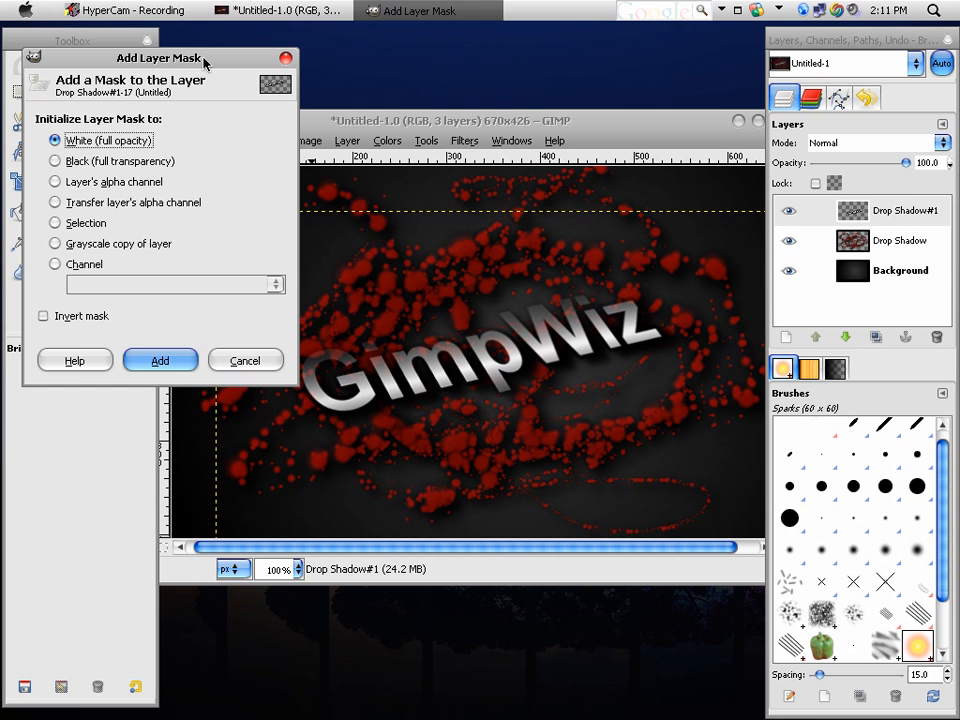
drag(205, 64, 389, 117)
click(352, 411)
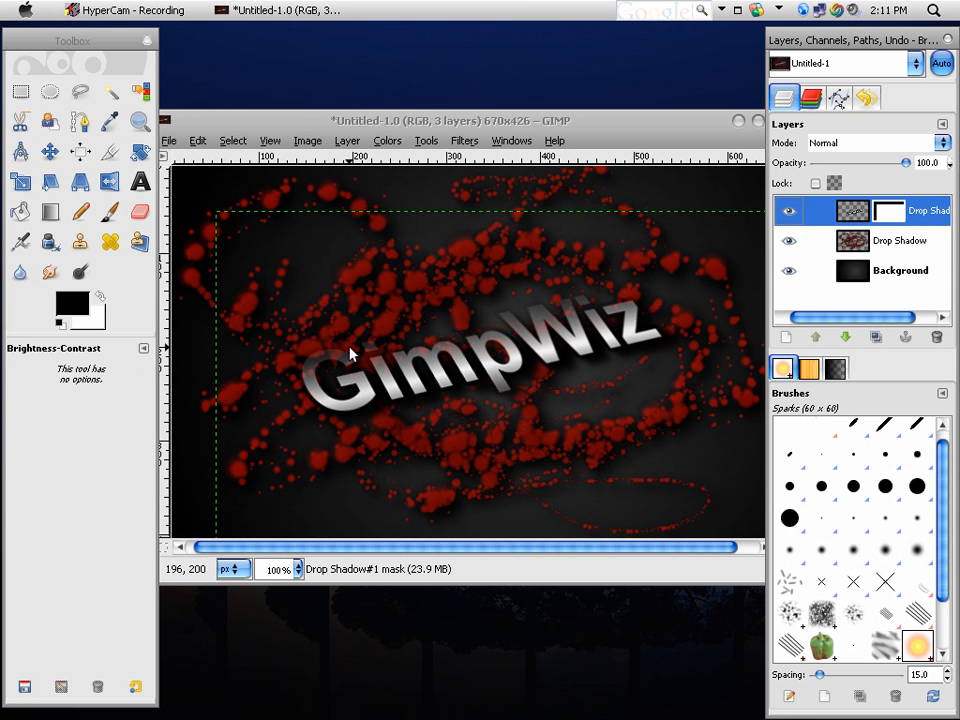
Step: Set up the Blend tool with the FG to Transparent gradient and a radial shape
click(49, 215)
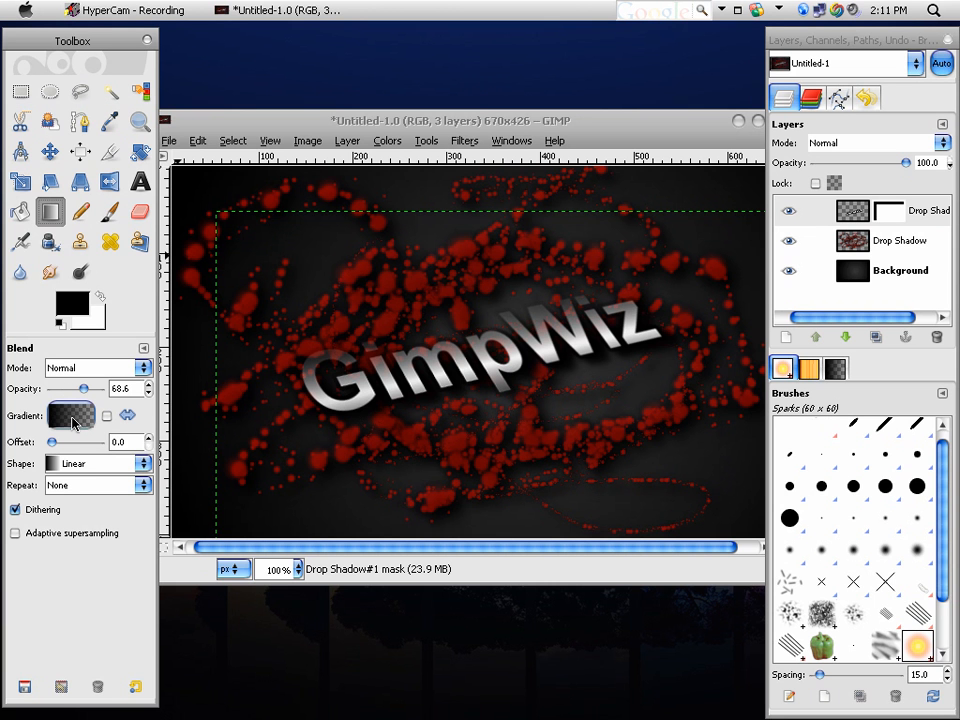
click(72, 416)
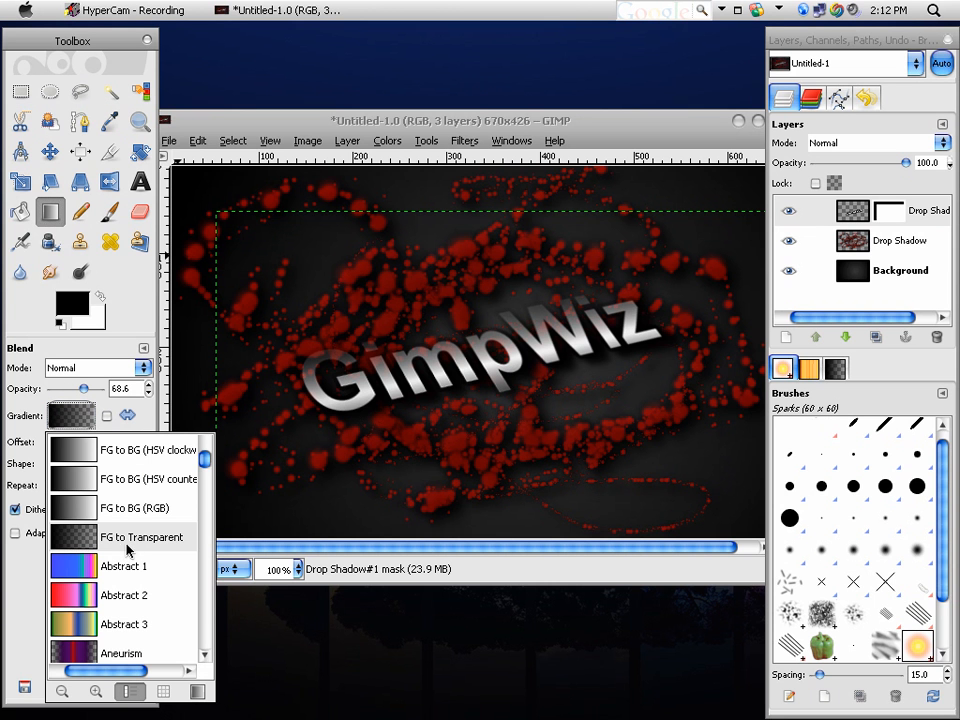
click(153, 418)
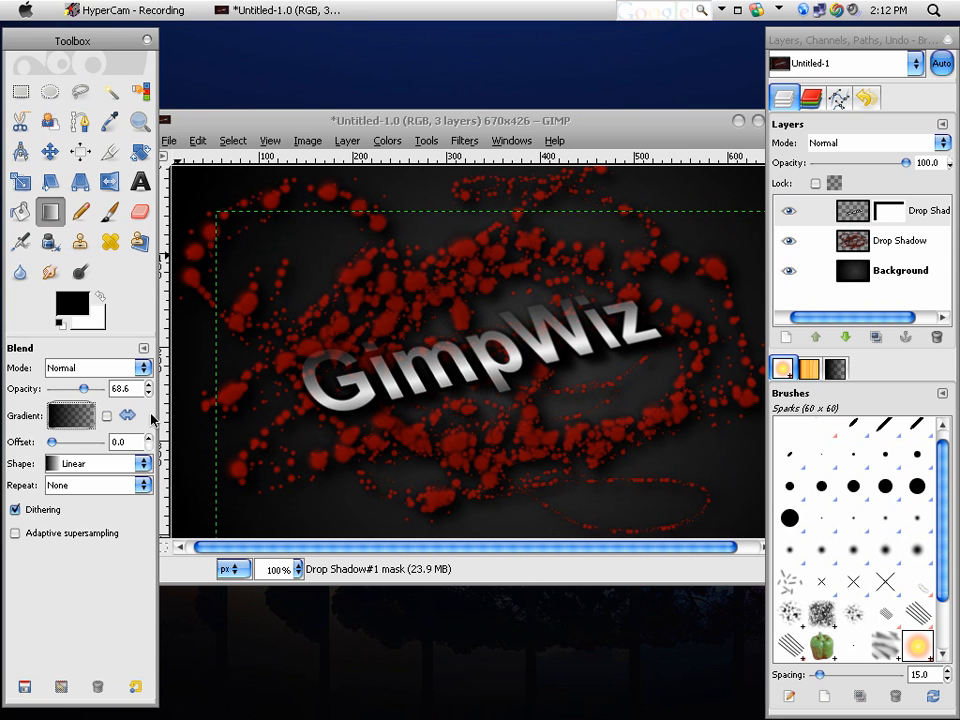
click(85, 463)
click(86, 519)
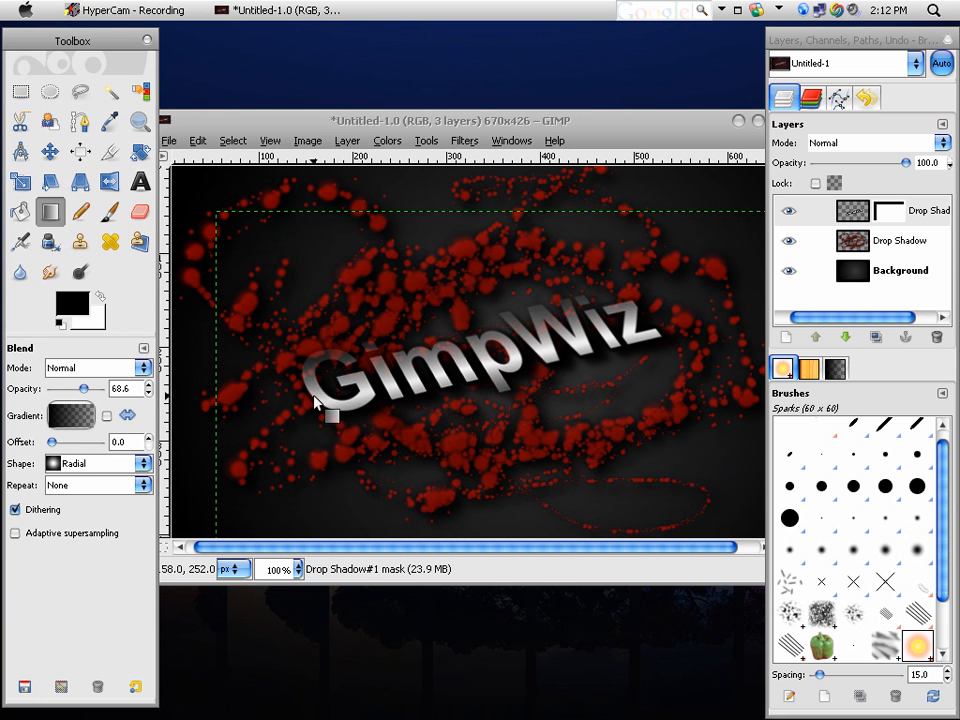
Step: Try fading both ends of the GimpWiz text with large radial gradients on its layer mask
drag(287, 395, 396, 376)
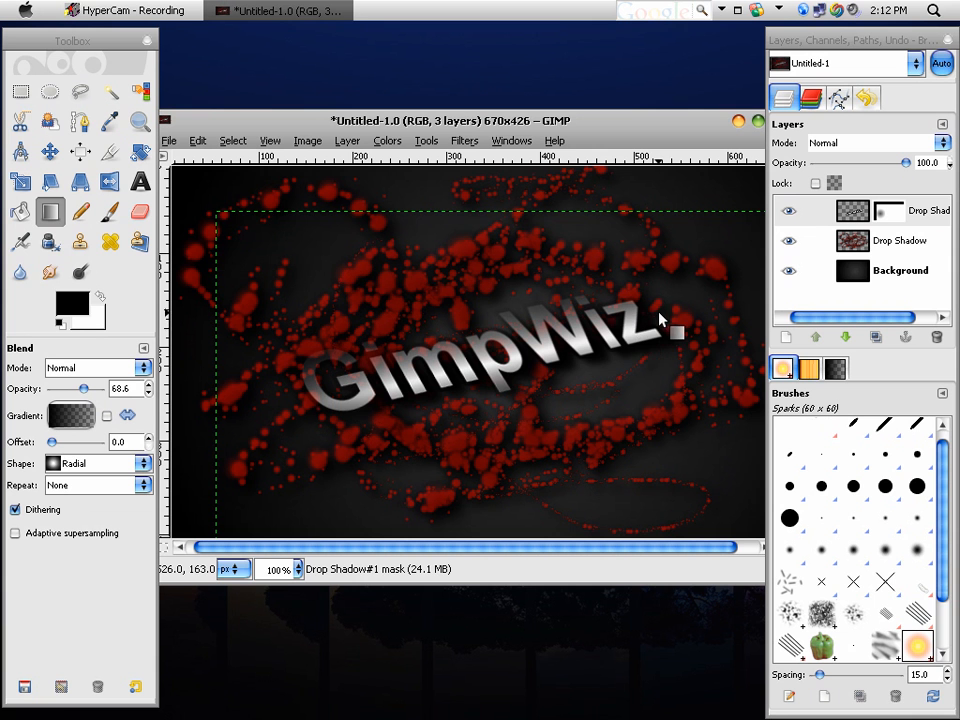
drag(660, 310, 573, 340)
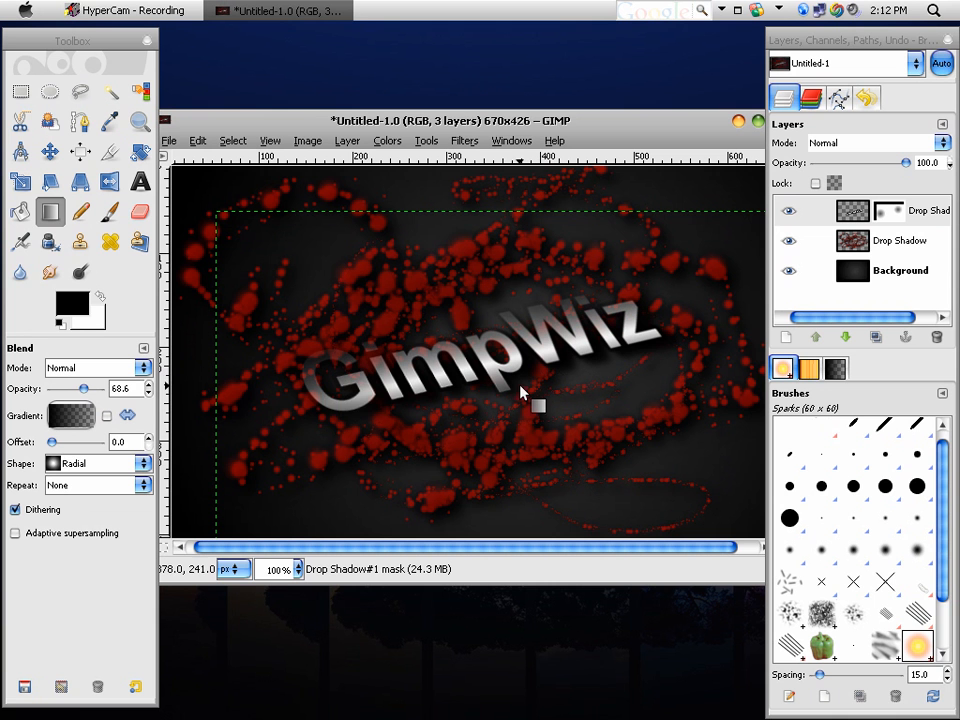
Step: Fade the lower edge of the G and the area beside the z with small radial gradients on the mask, and apply the mask
drag(316, 423, 349, 392)
drag(674, 354, 632, 343)
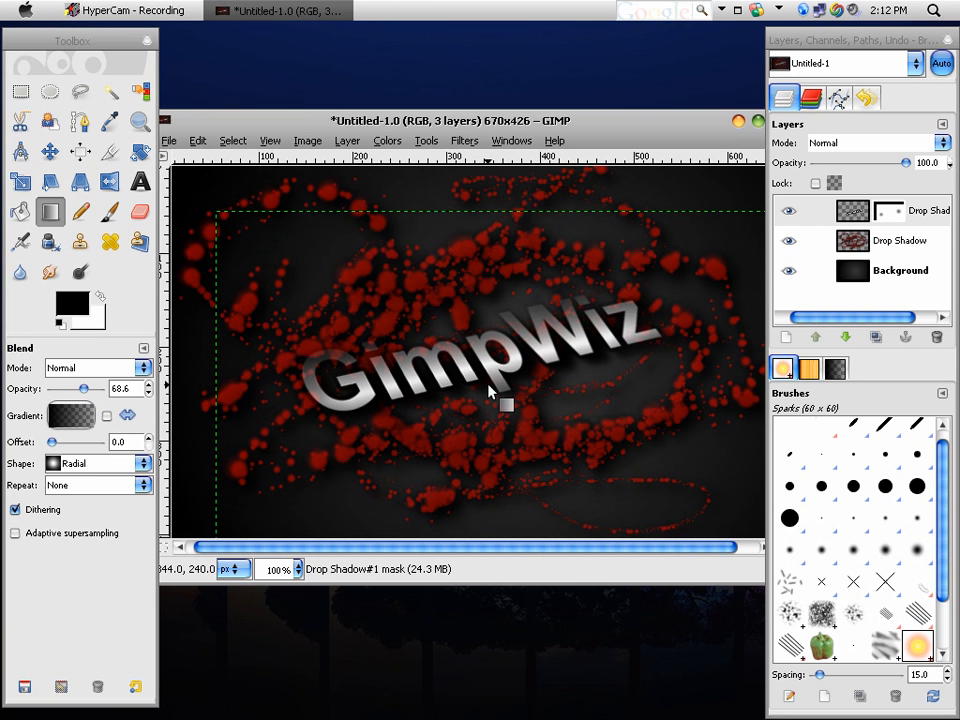
click(871, 213)
right_click(871, 213)
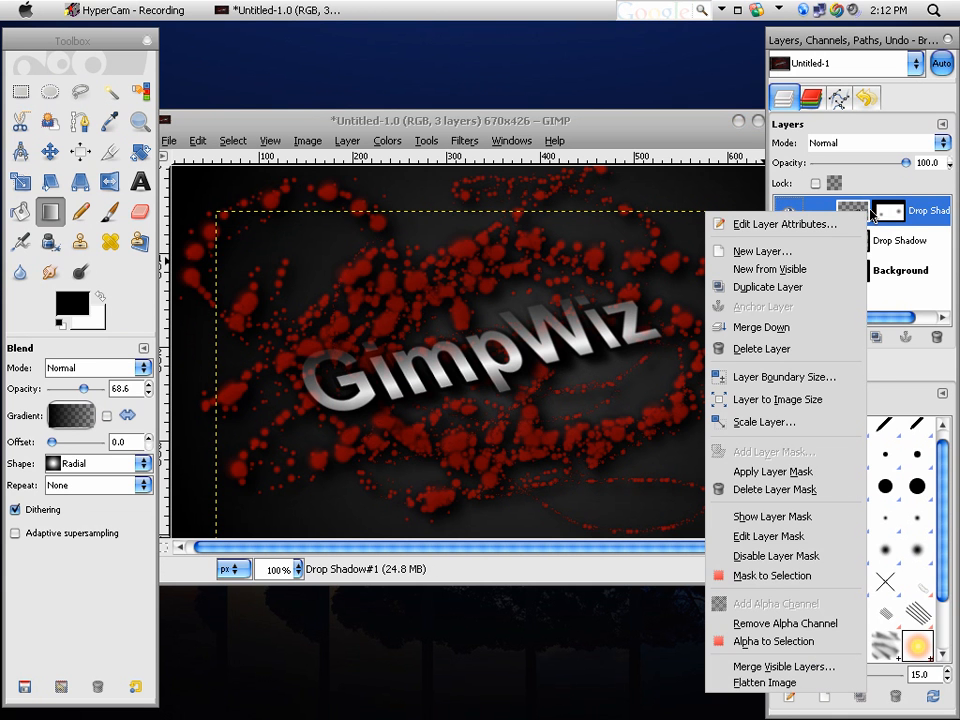
click(771, 471)
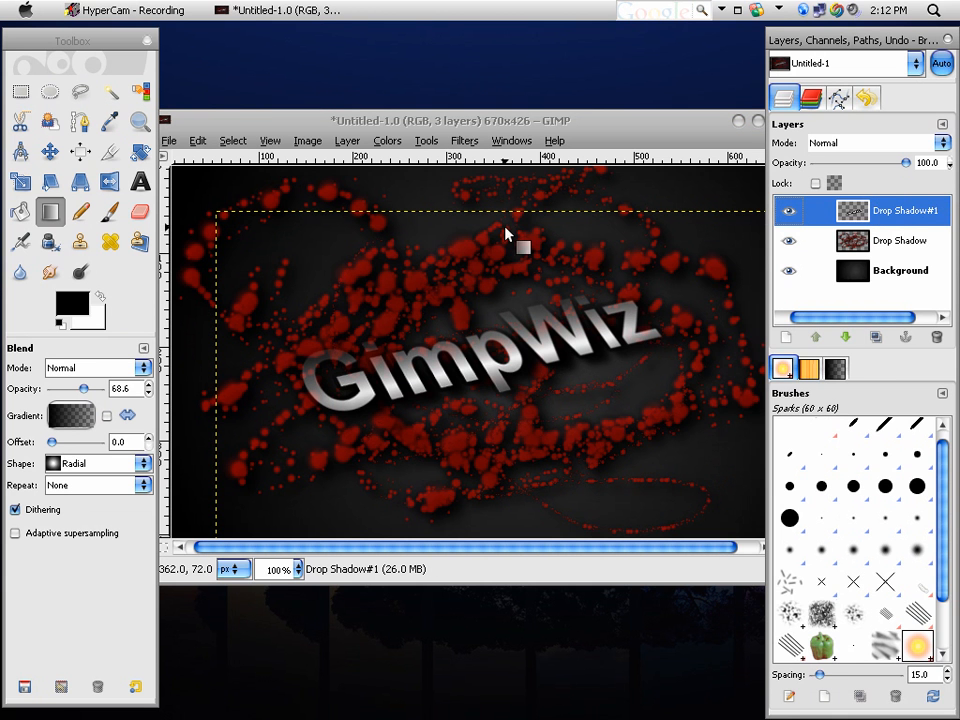
Step: Make the Background layer the active layer
mouse_move(499, 124)
mouse_down()
mouse_move(485, 118)
mouse_move(584, 120)
mouse_move(548, 125)
mouse_move(568, 136)
mouse_move(513, 131)
mouse_up()
click(892, 273)
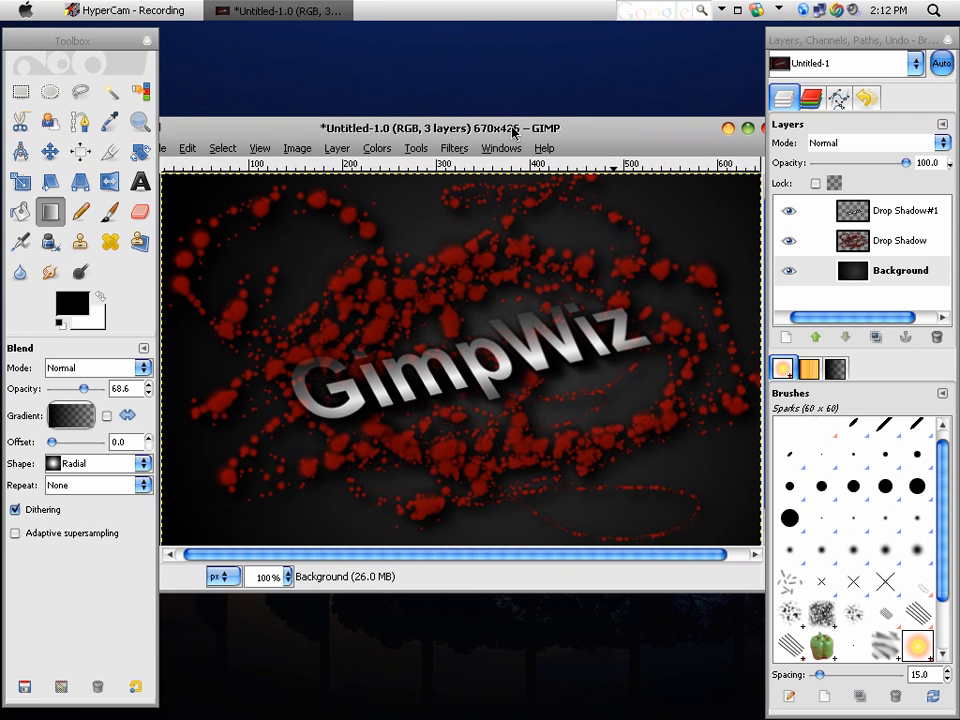